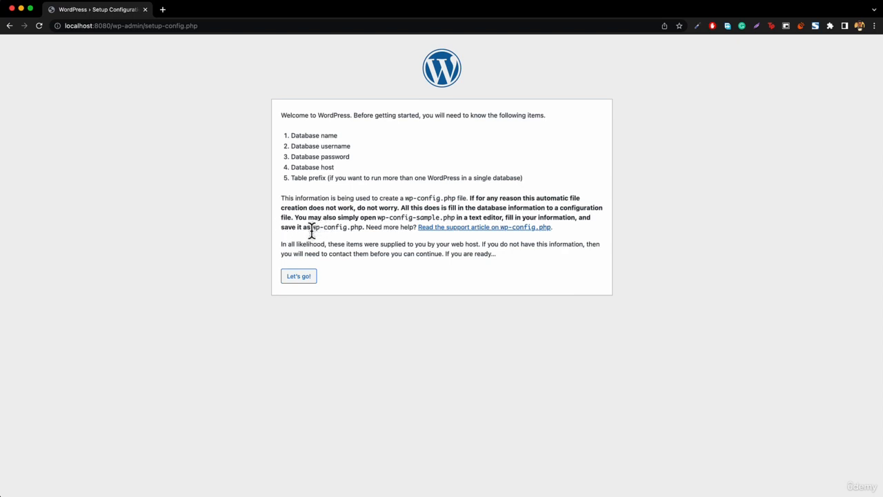
- Highlight the wp-config.php file name and the required database details in the setup instructions
left_click_drag(311, 229, 362, 232)
left_click(363, 233)
left_click_drag(314, 230, 368, 227)
left_click(389, 217)
left_click_drag(291, 138, 330, 167)
left_click(334, 171)
left_click_drag(312, 228, 364, 229)
- In Finder, browse back through Applications > XAMPP and into the xamppfiles folder
key("super+Tab")
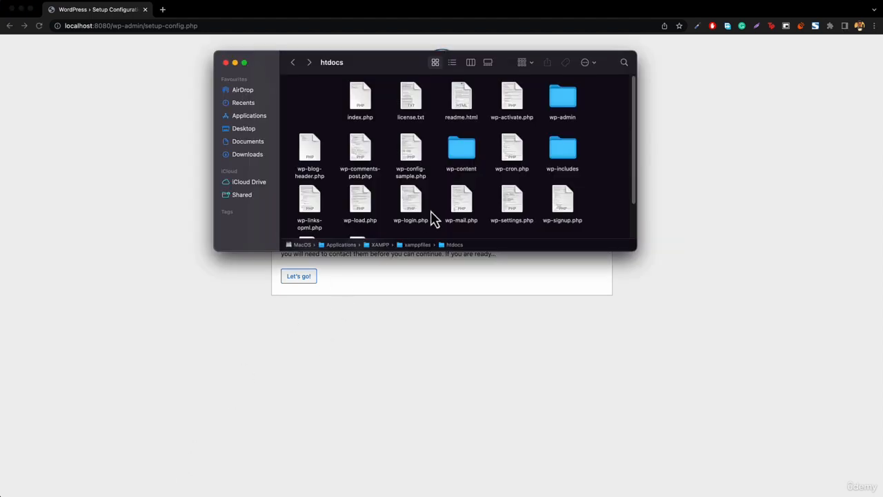
left_click(292, 62)
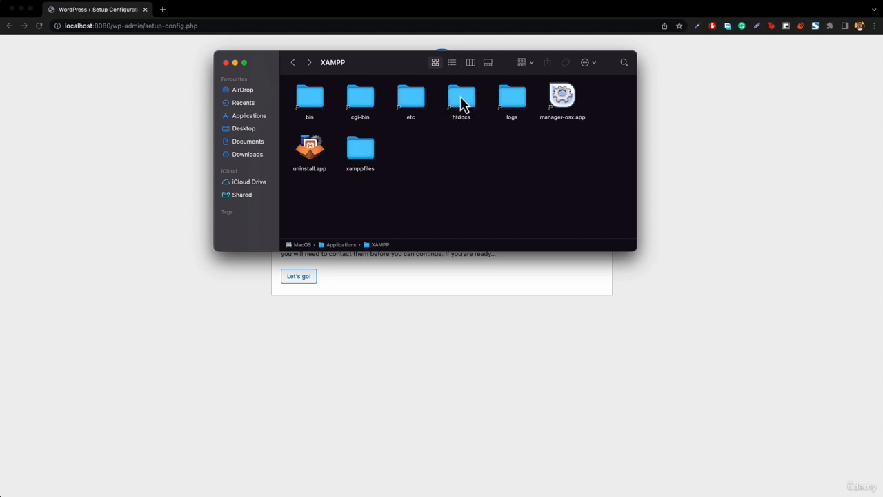
double_click(359, 148)
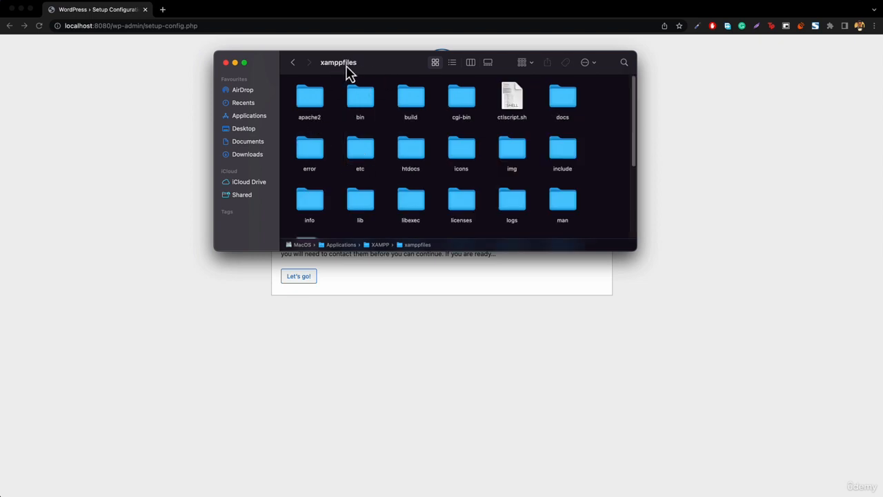
double_click(407, 150)
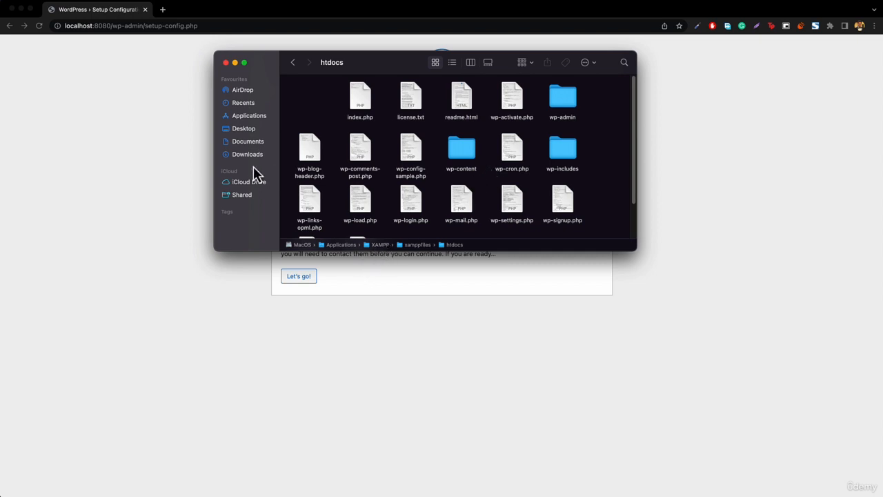
left_click(250, 116)
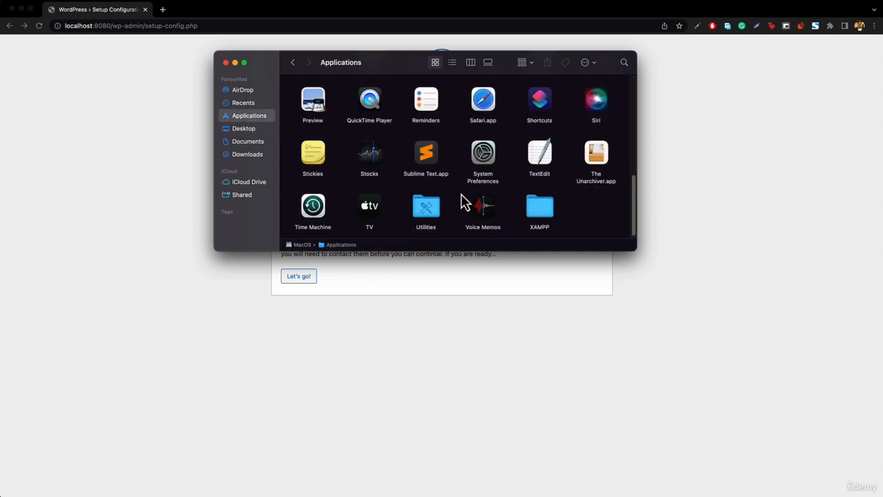
double_click(540, 211)
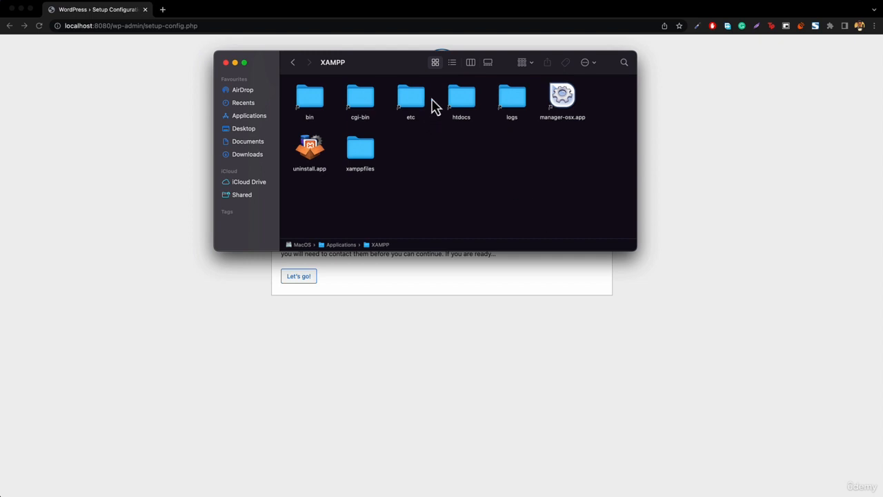
double_click(461, 102)
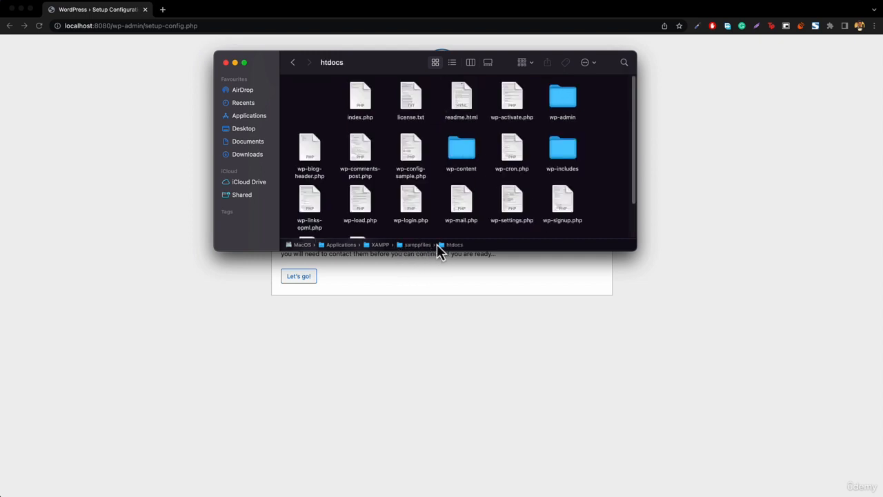
left_click(293, 63)
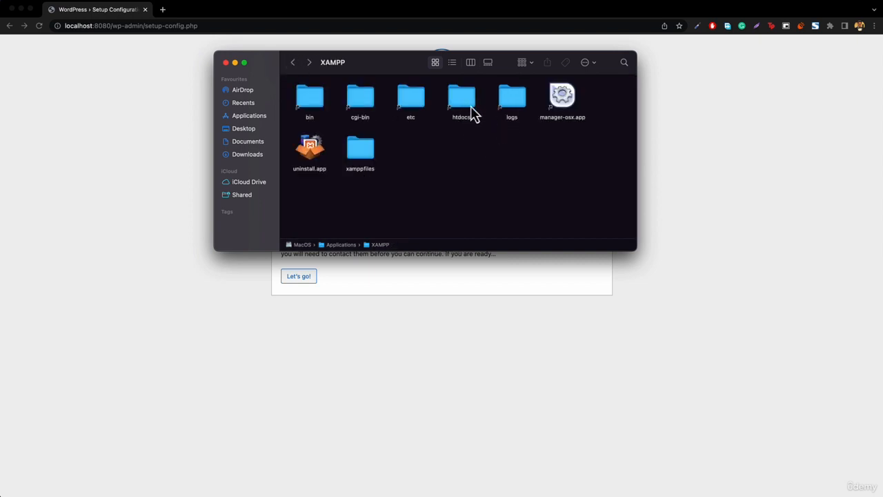
double_click(363, 156)
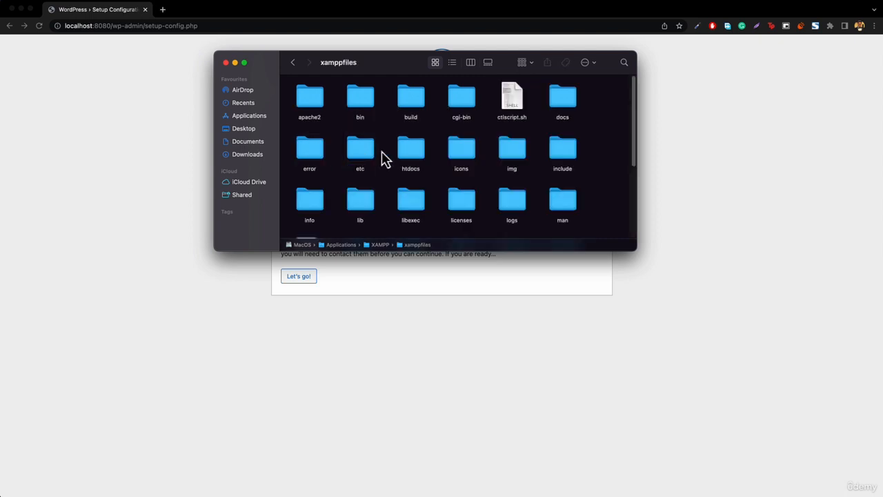
- Unlock htdocs's Get Info permissions with the account password and set everyone to Read & Write
right_click(410, 156)
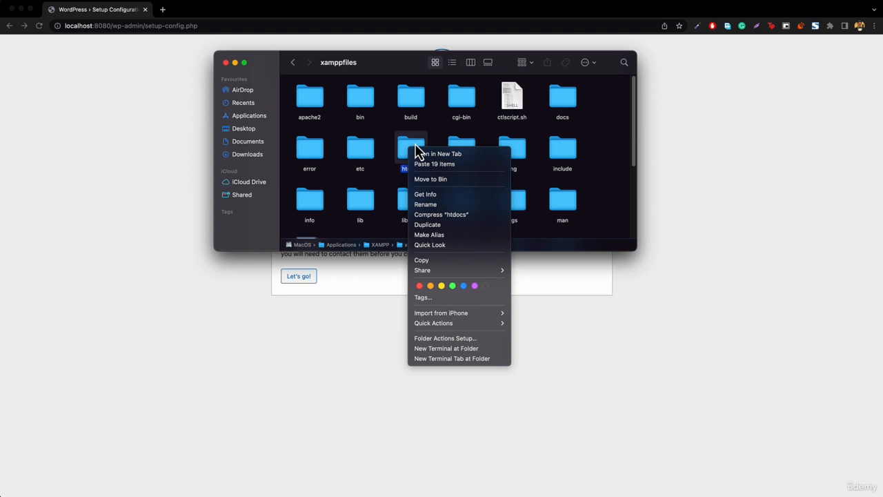
left_click(429, 196)
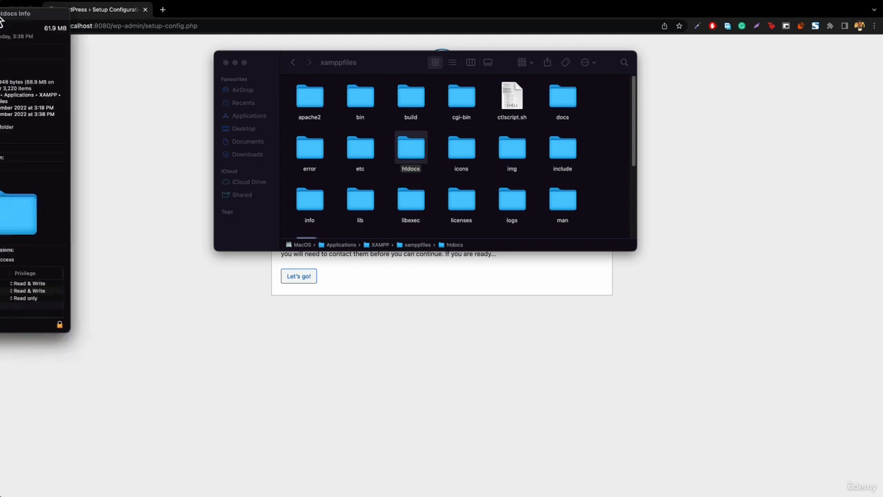
left_click_drag(1, 13, 105, 71)
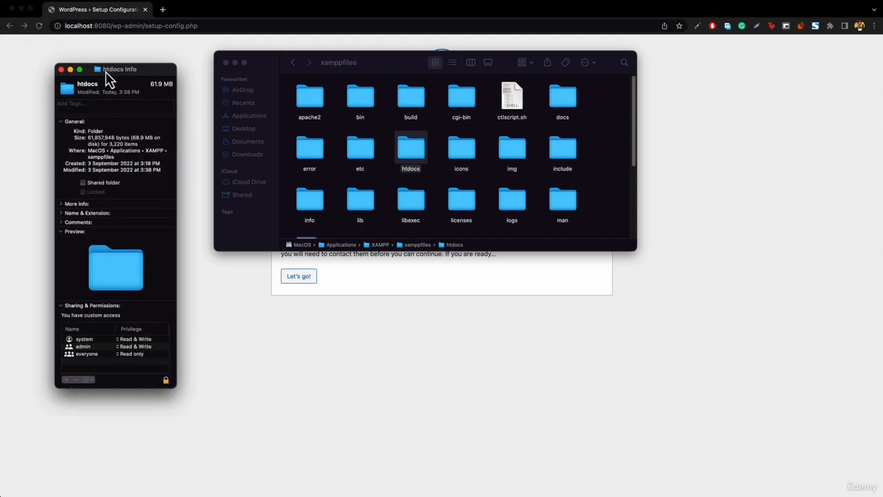
left_click(62, 305)
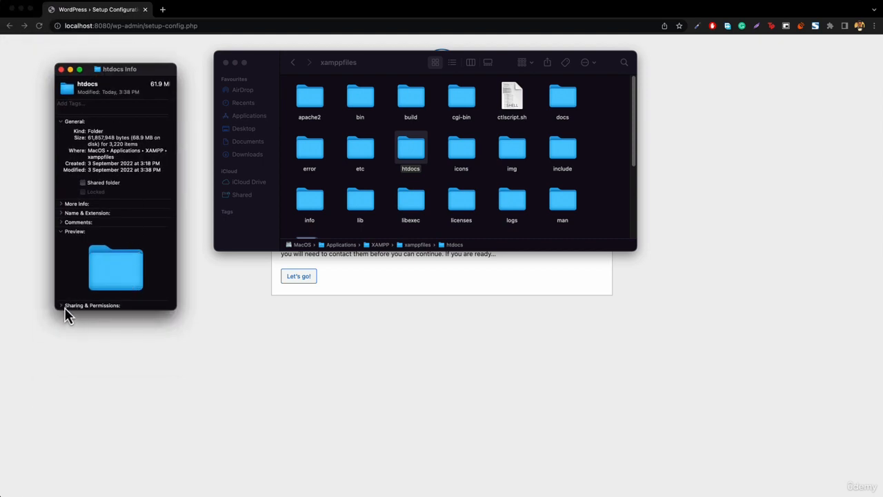
left_click(61, 305)
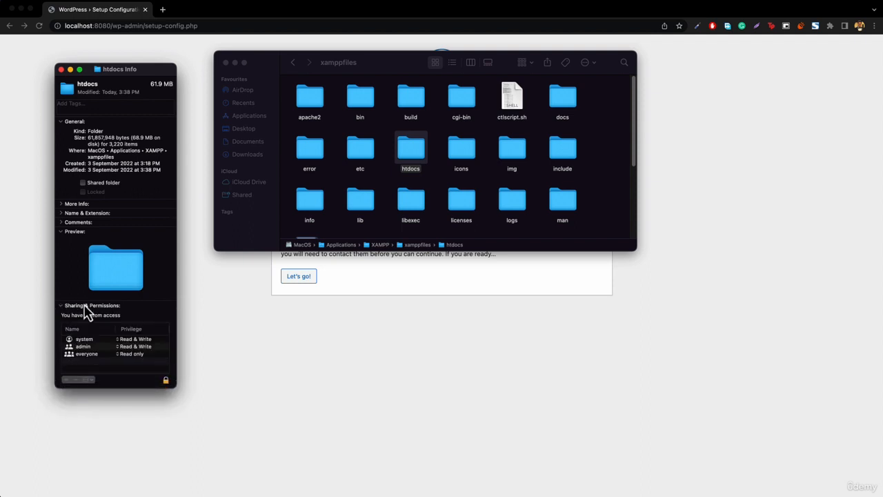
left_click(166, 380)
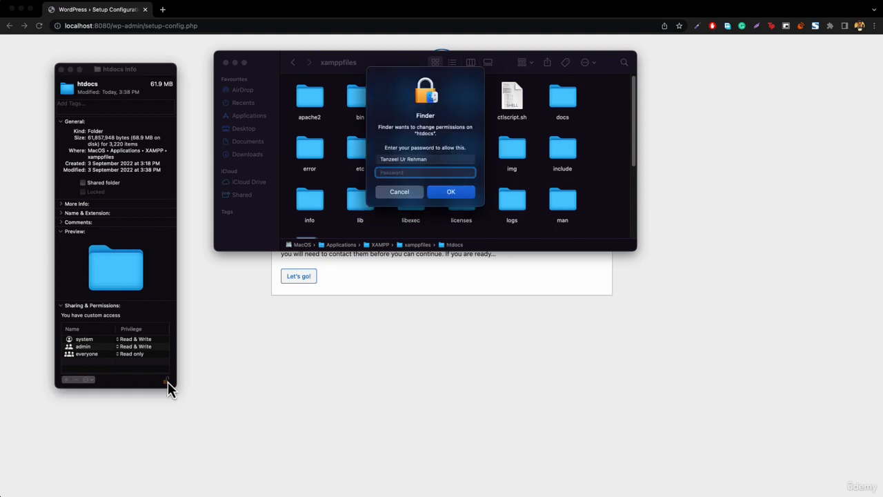
type("••••")
key("Return")
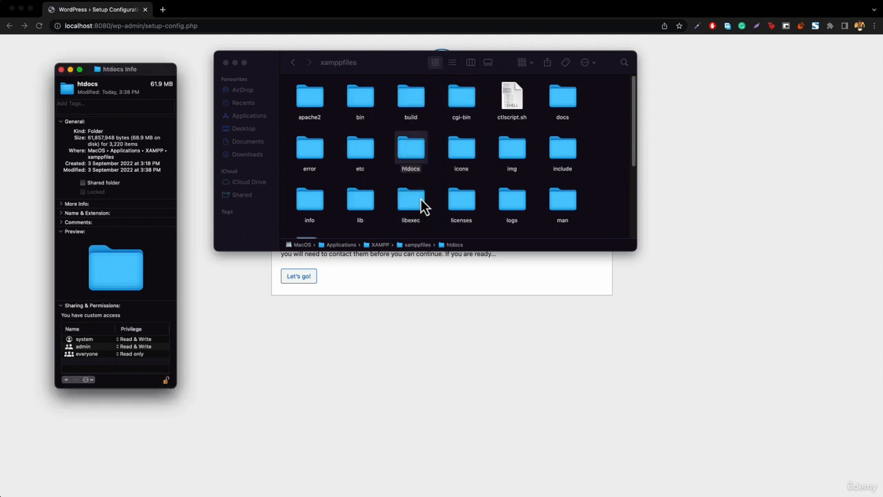
left_click(130, 355)
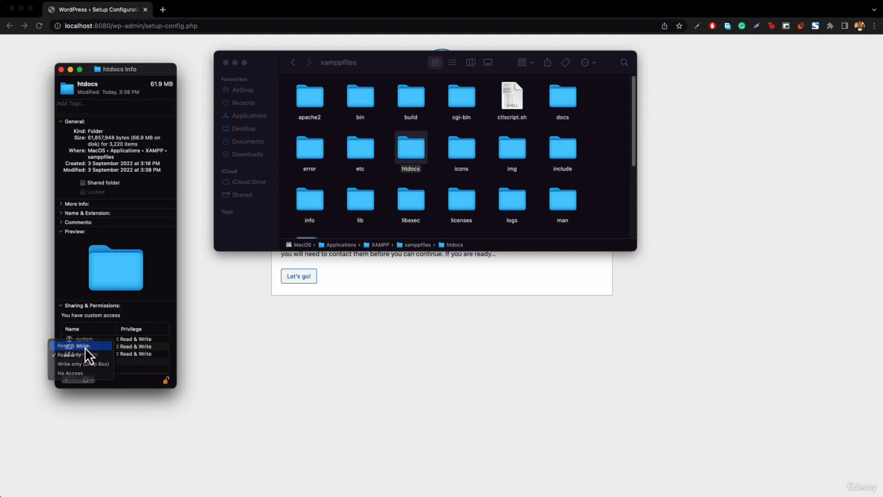
left_click(61, 344)
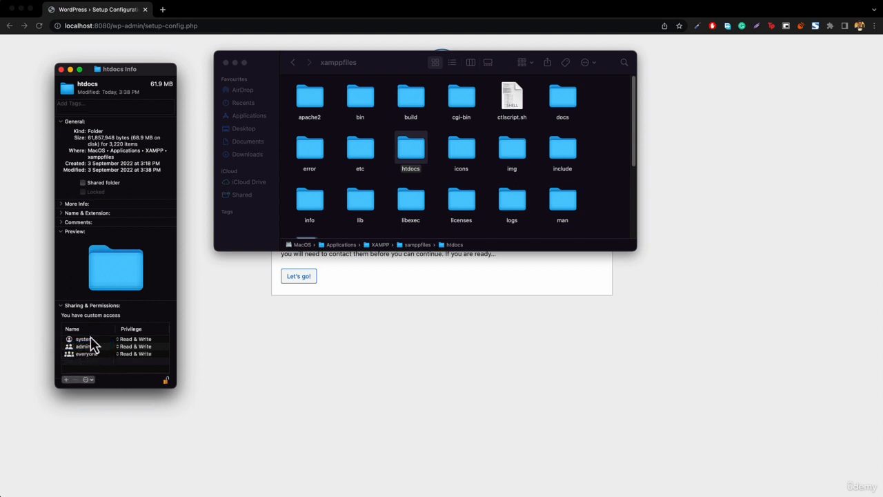
left_click(61, 70)
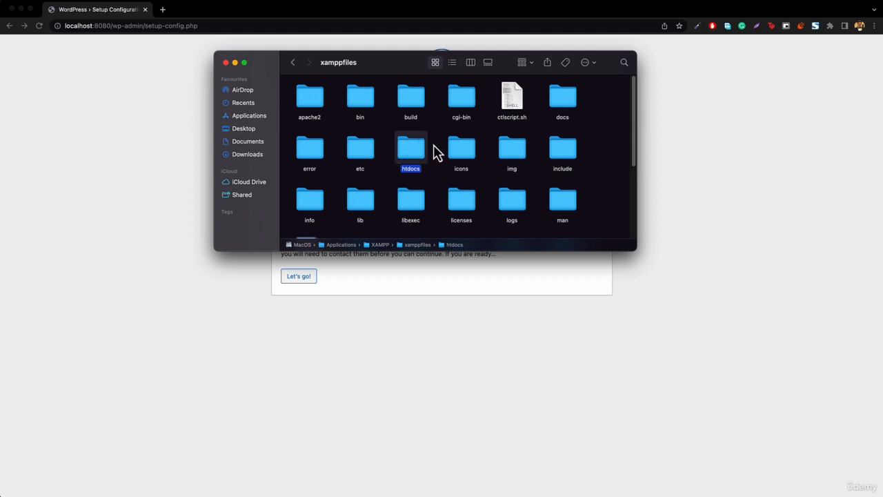
- Inside htdocs, give admin and everyone Read & Write on wp-content, then open wp-content
double_click(412, 151)
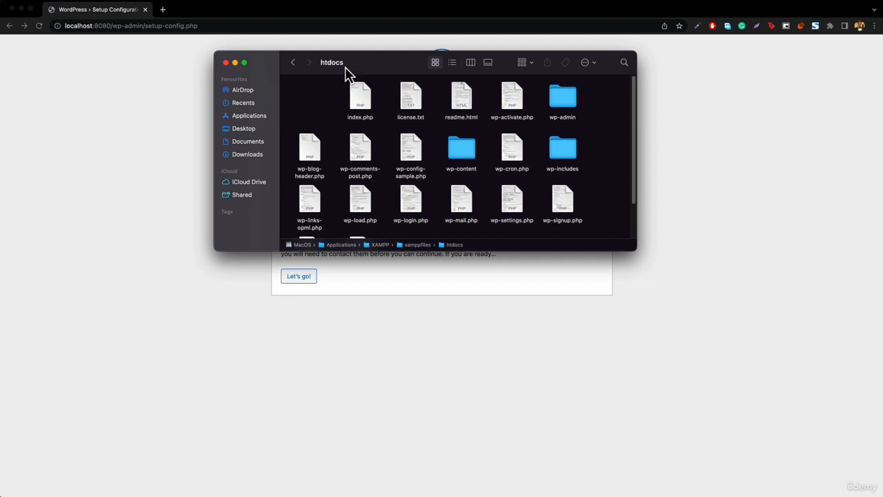
right_click(460, 156)
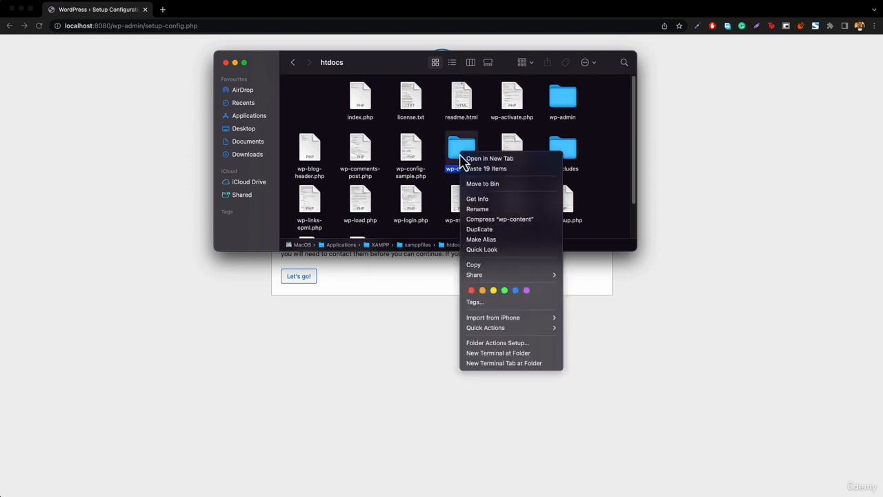
left_click(476, 200)
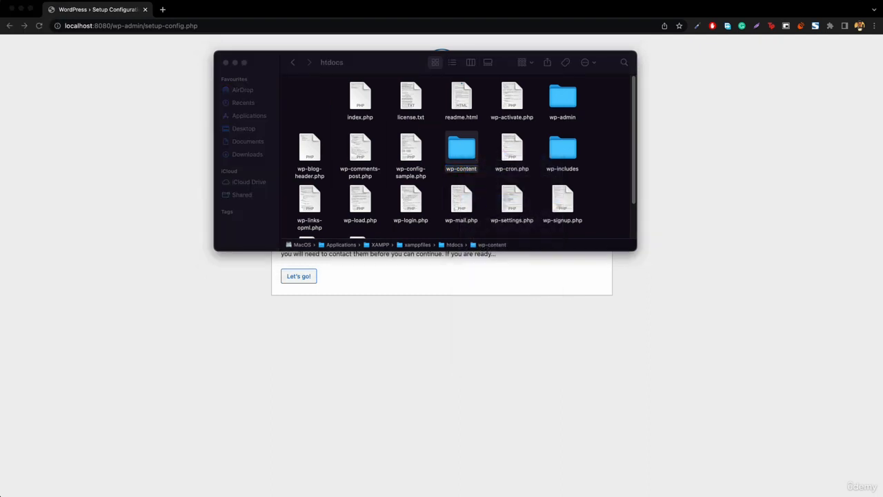
left_click_drag(9, 24, 174, 95)
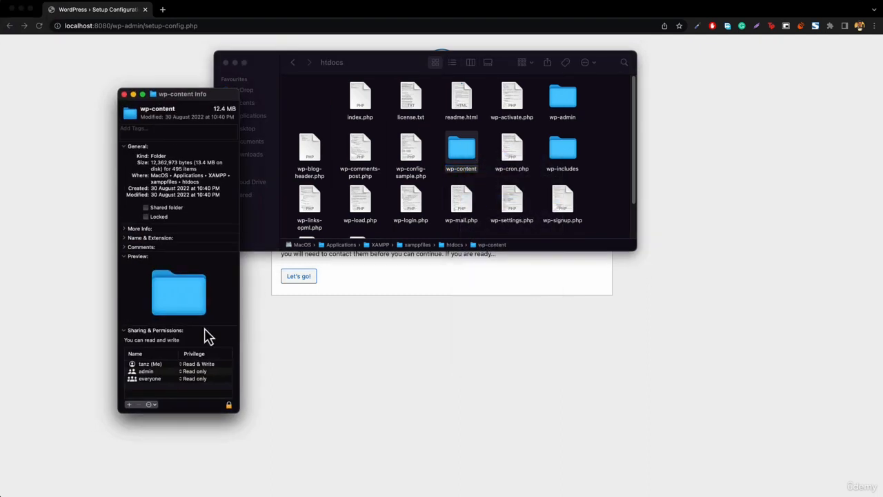
left_click(195, 375)
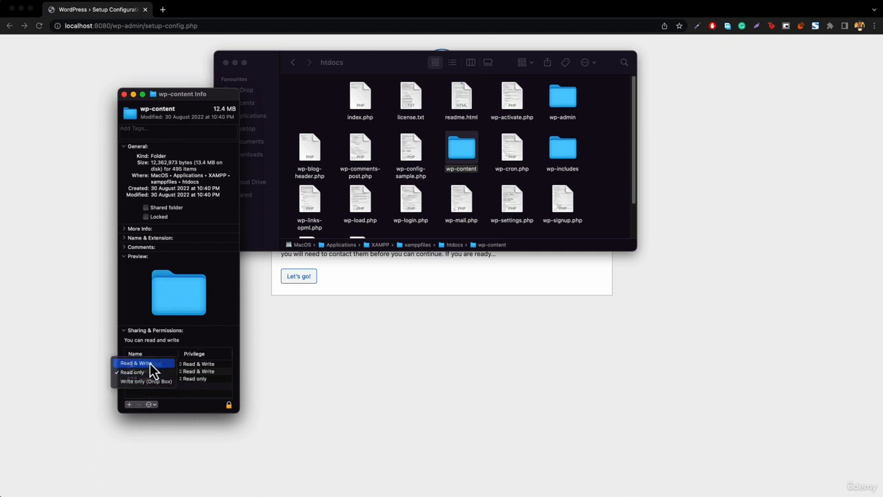
left_click(169, 364)
left_click(196, 379)
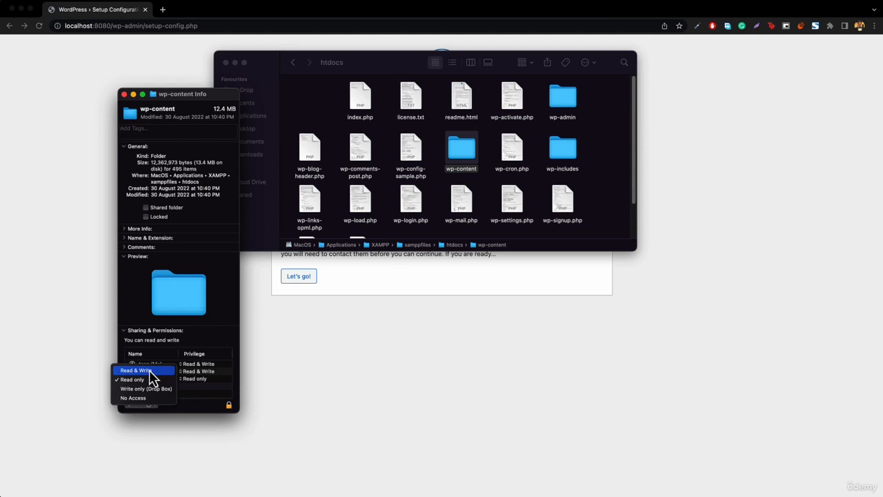
left_click(149, 370)
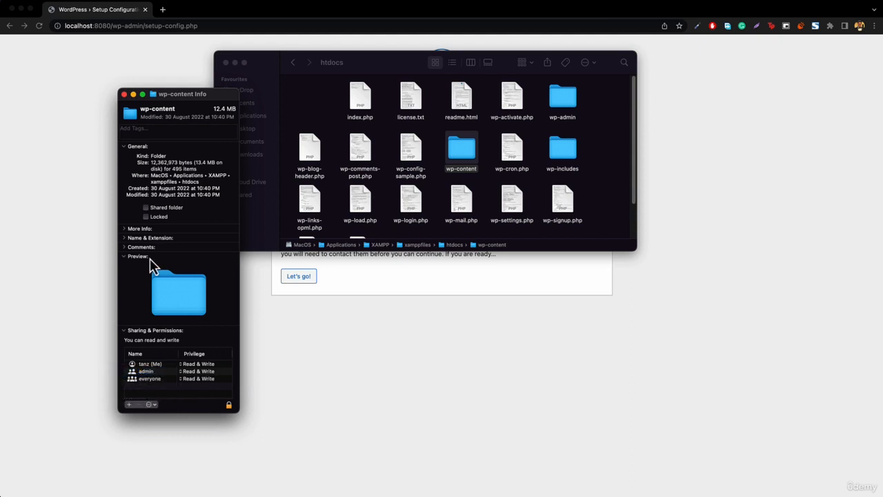
left_click(124, 94)
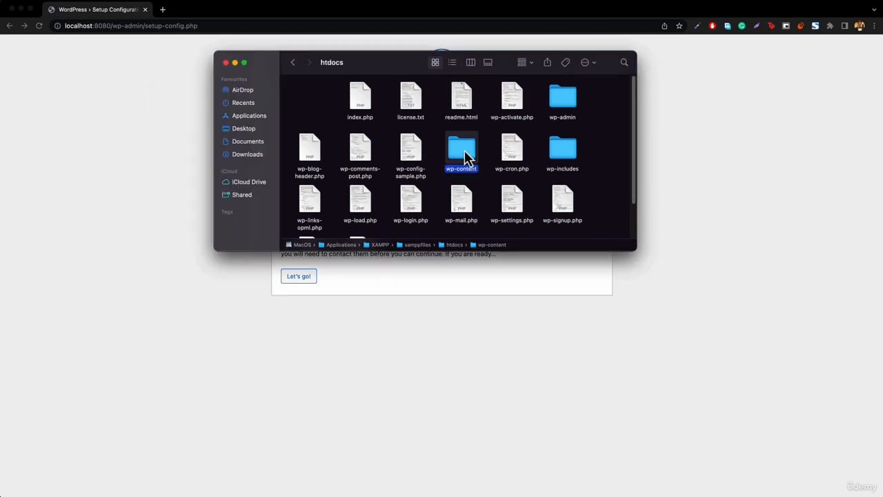
double_click(465, 152)
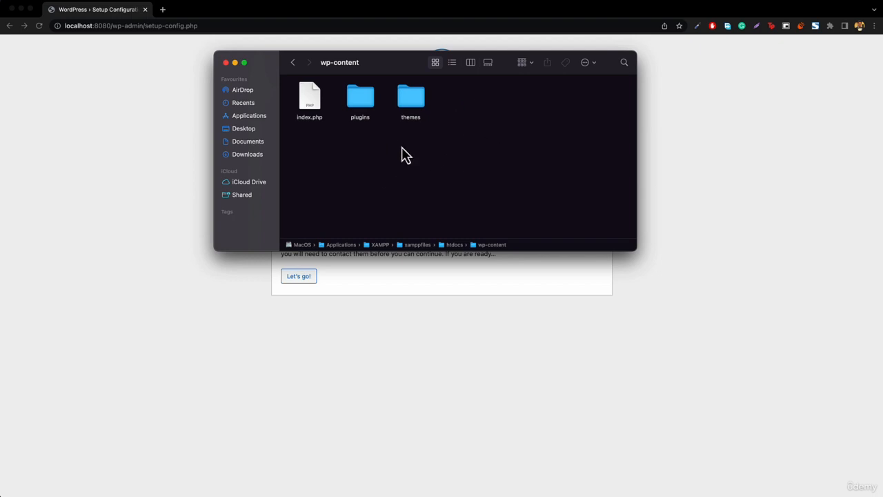
- Give admin and everyone Read & Write access to the plugins folder via Get Info
right_click(360, 100)
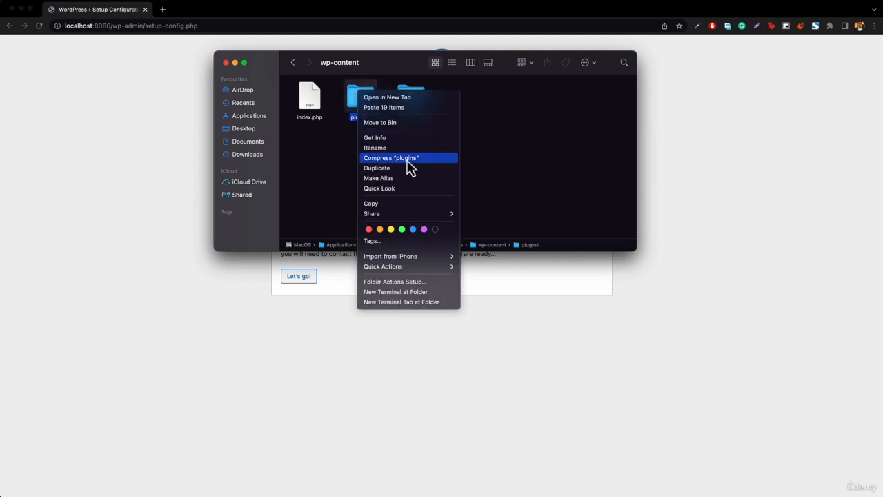
left_click(395, 140)
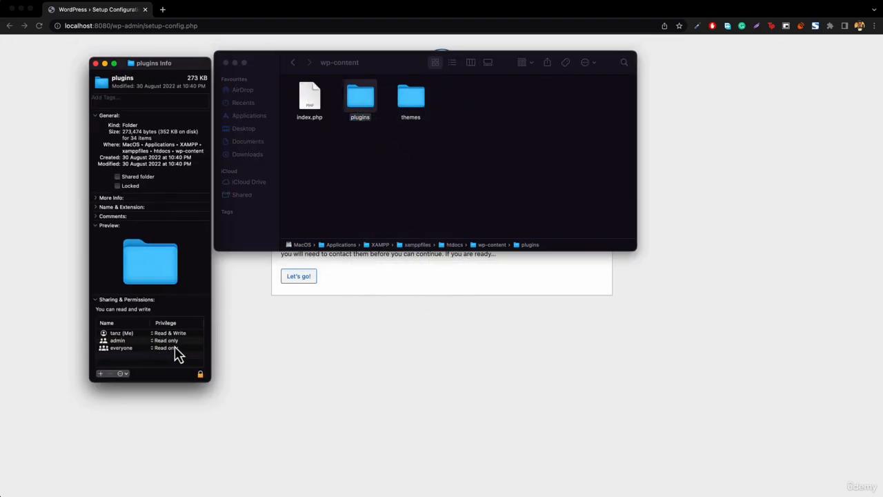
left_click(177, 340)
left_click(131, 334)
left_click(182, 350)
left_click(108, 340)
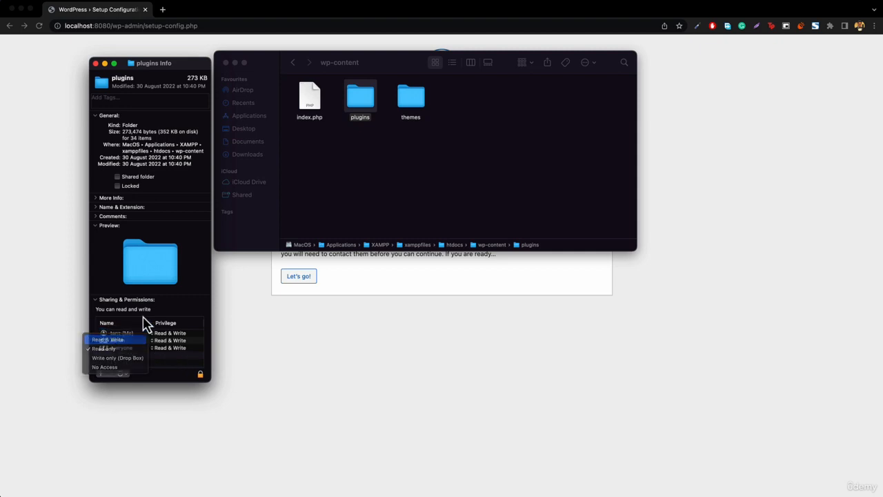
left_click(95, 63)
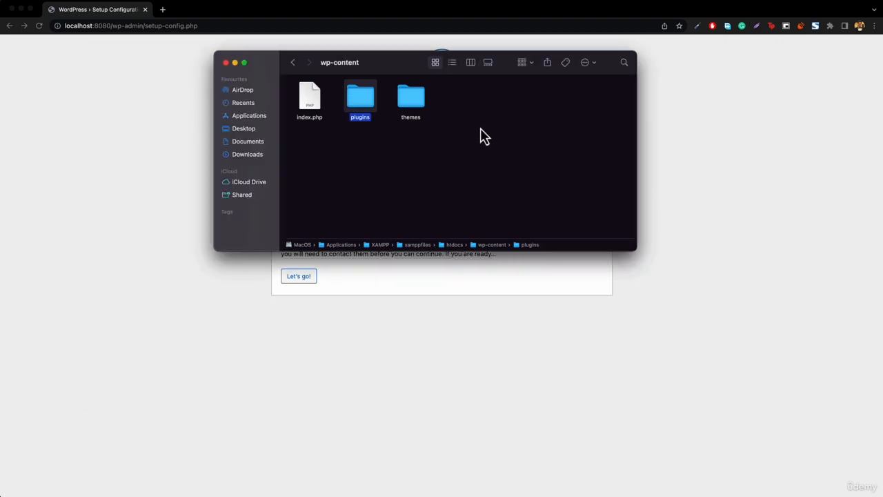
- Give admin and everyone Read & Write on the themes folder, then close Finder
left_click(412, 103)
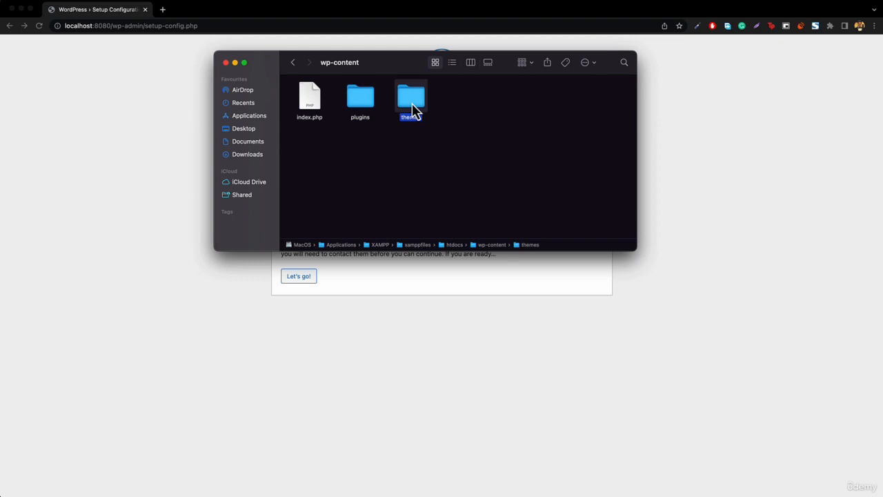
right_click(413, 105)
left_click(431, 148)
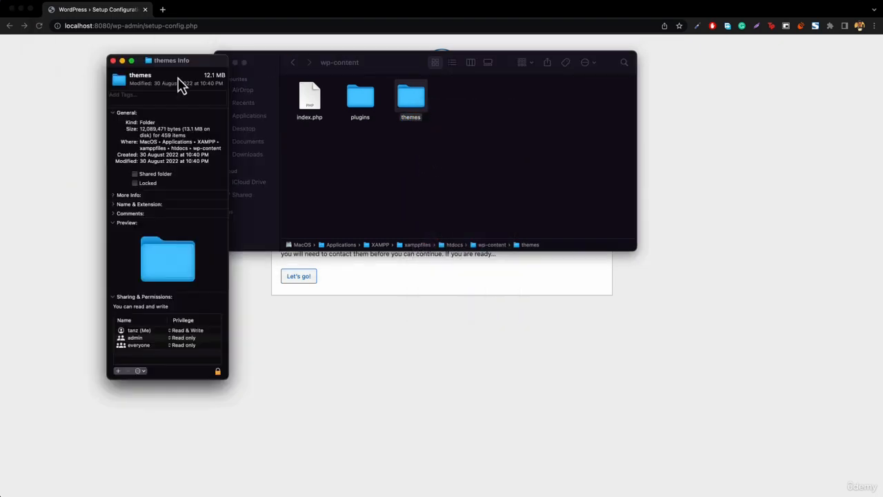
left_click(183, 339)
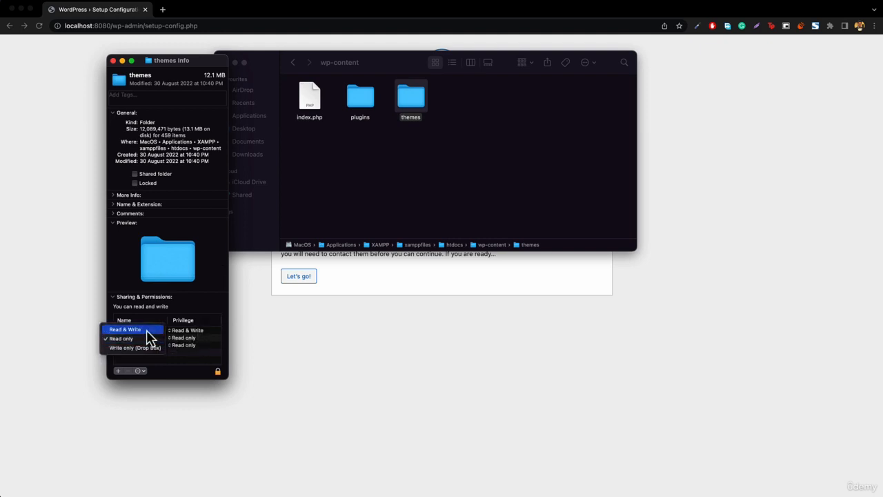
left_click(146, 329)
left_click(186, 344)
left_click(160, 338)
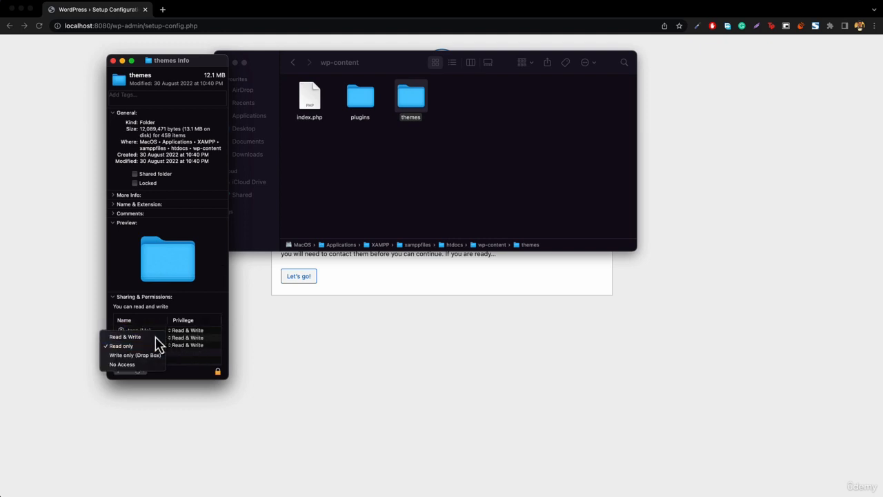
left_click(113, 60)
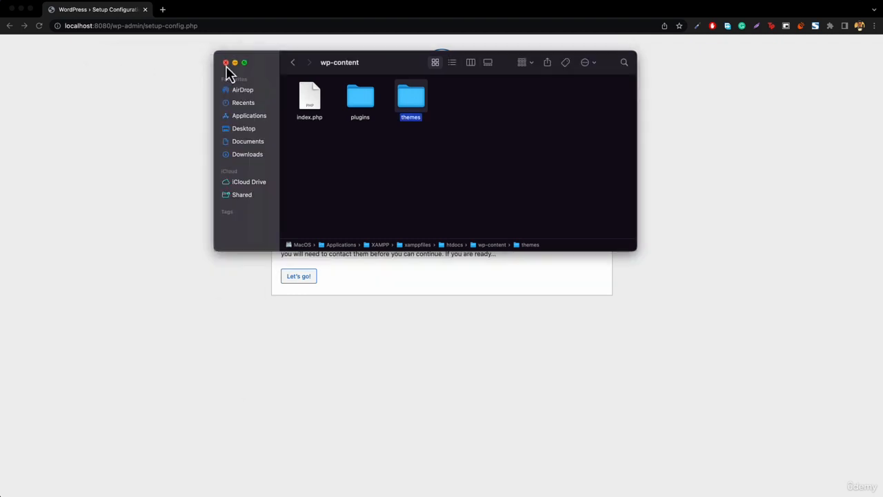
left_click(226, 63)
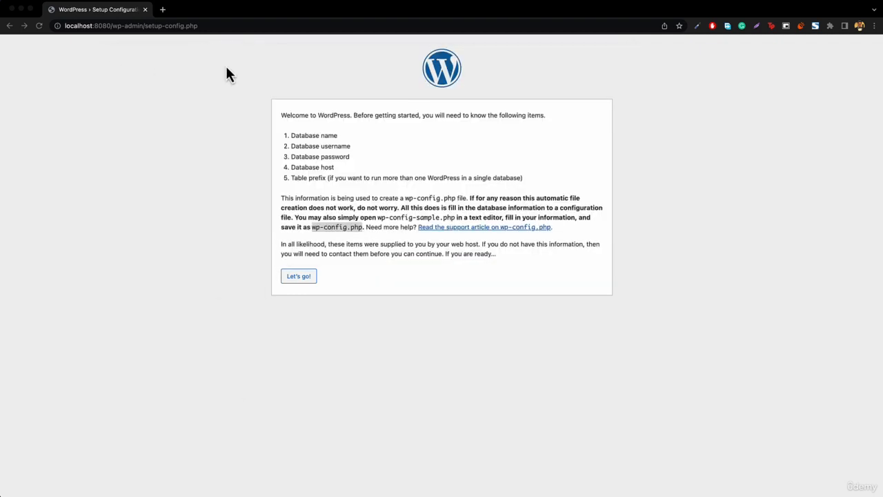
- Reload the setup page, choose "Let's go!", and highlight the database connection details text
left_click(40, 26)
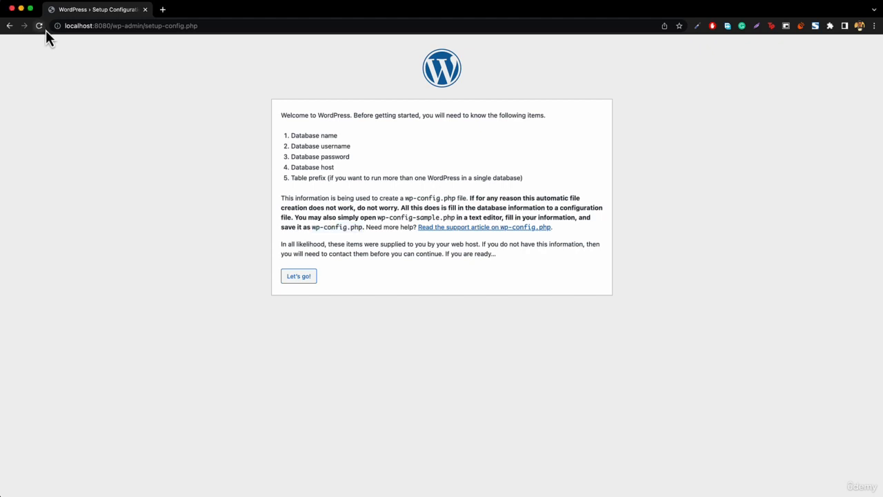
left_click(296, 280)
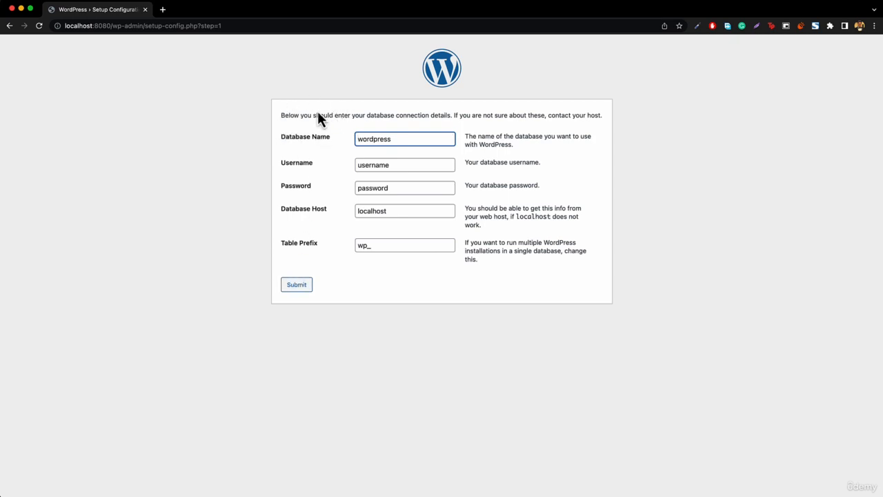
left_click(367, 117)
left_click_drag(367, 117, 454, 116)
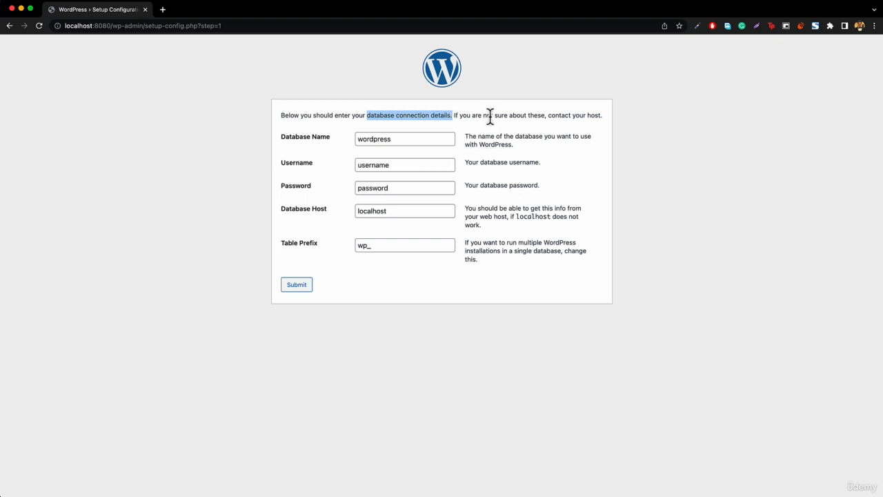
left_click(490, 115)
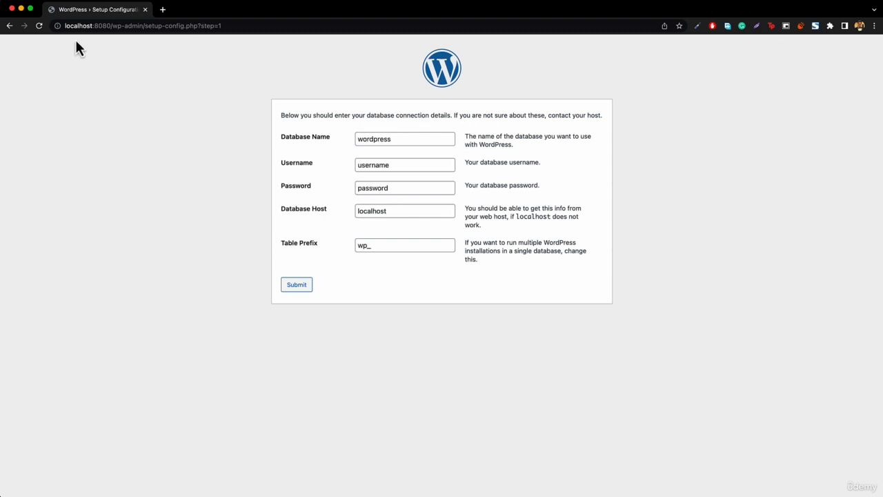
- Load localhost:8080/phpmyadmin in a new Chrome tab
left_click(162, 10)
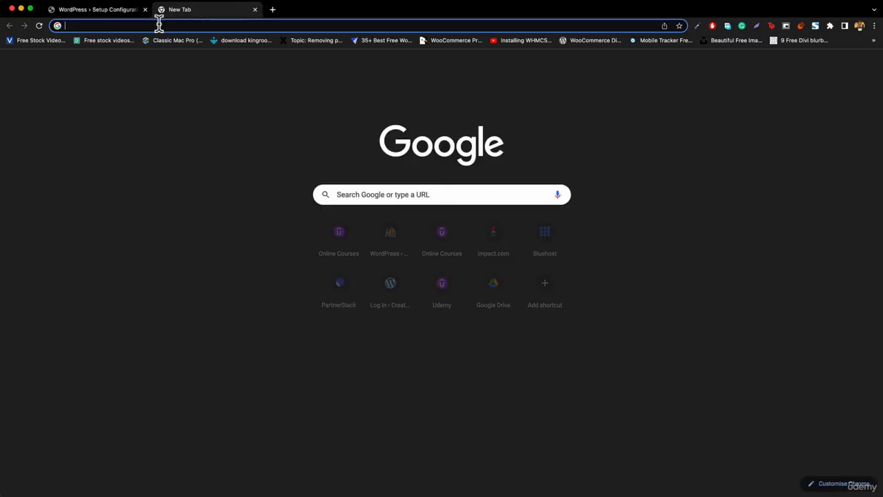
type("loc")
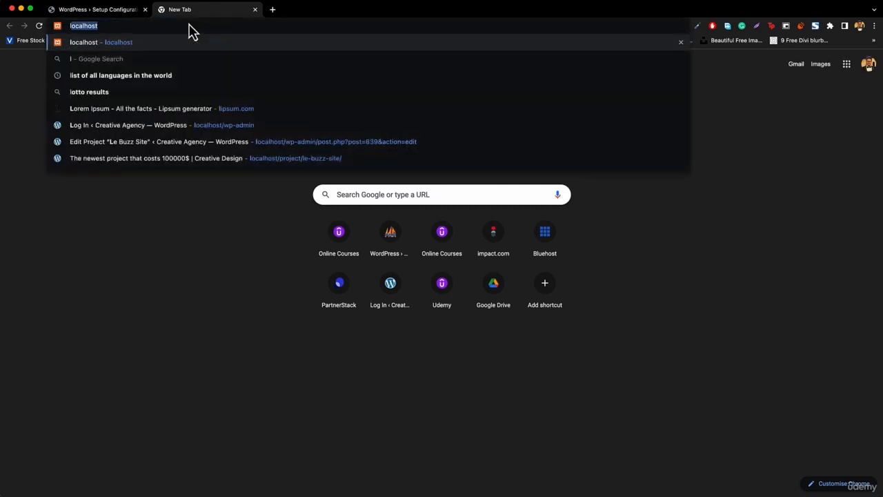
type("alhost")
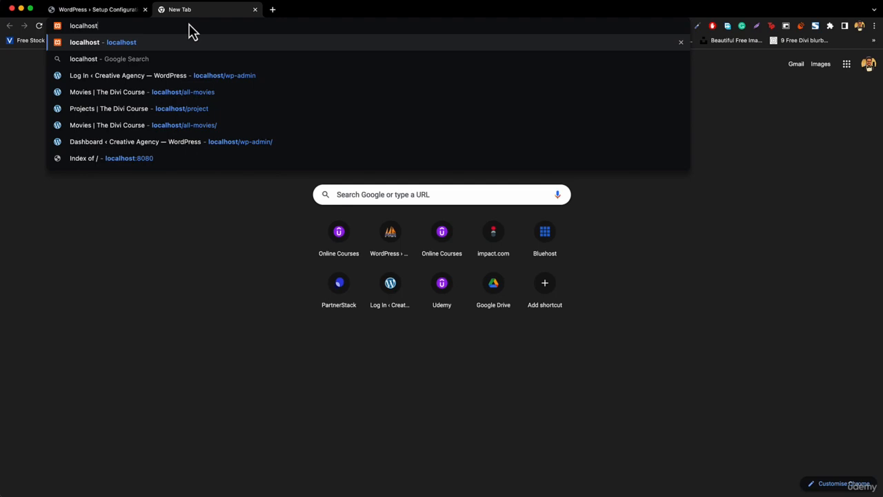
type(":80")
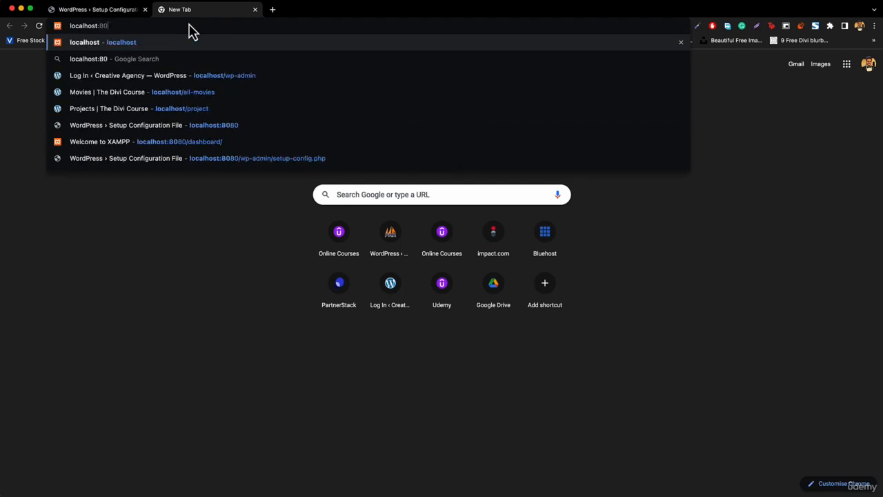
type("80/")
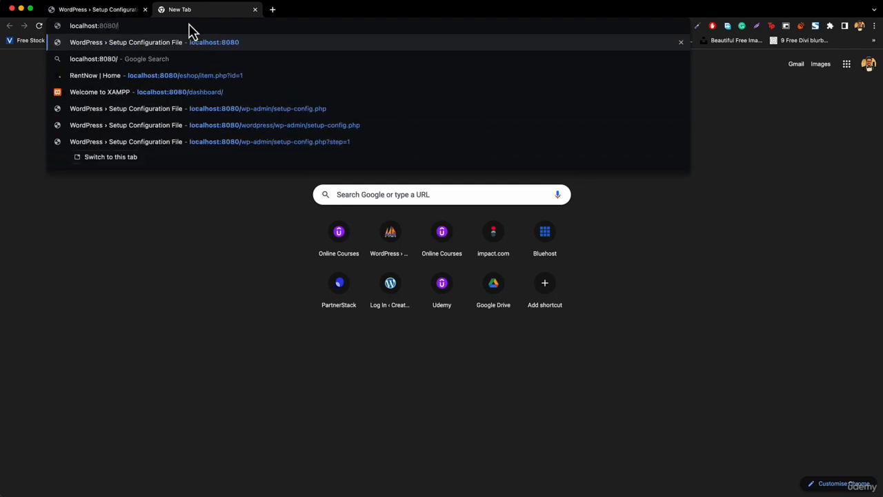
type("php")
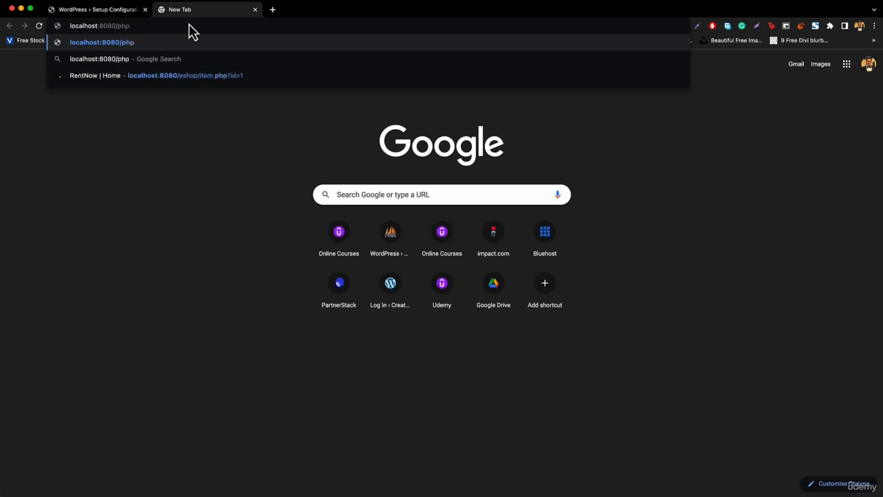
type("myad")
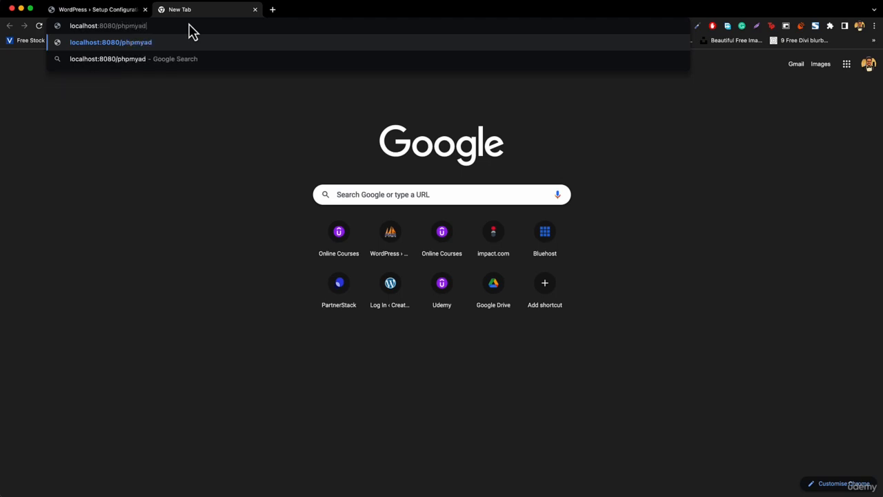
type("min")
key("Return")
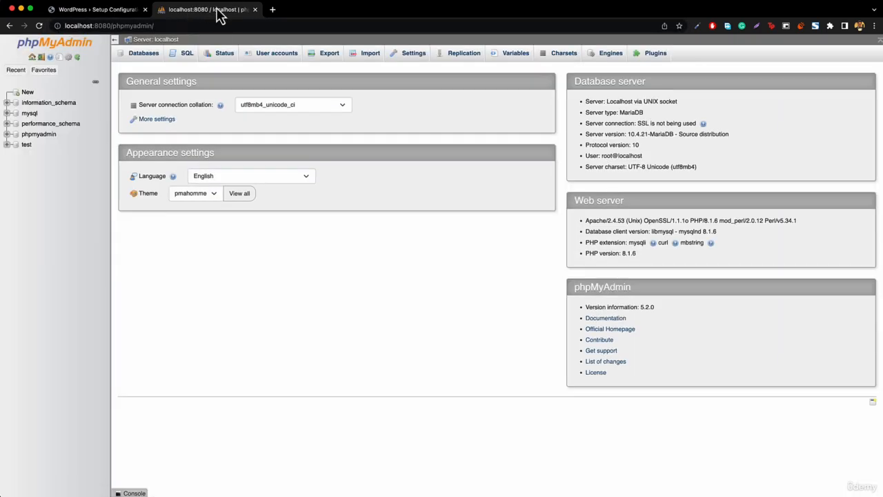
- Compare the WordPress setup form and phpMyAdmin tabs, ending on phpMyAdmin's home page
left_click(103, 10)
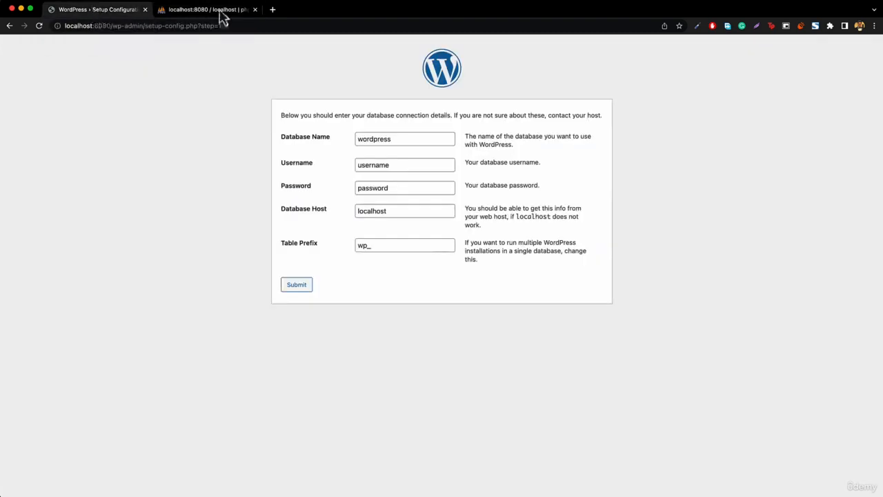
left_click(188, 12)
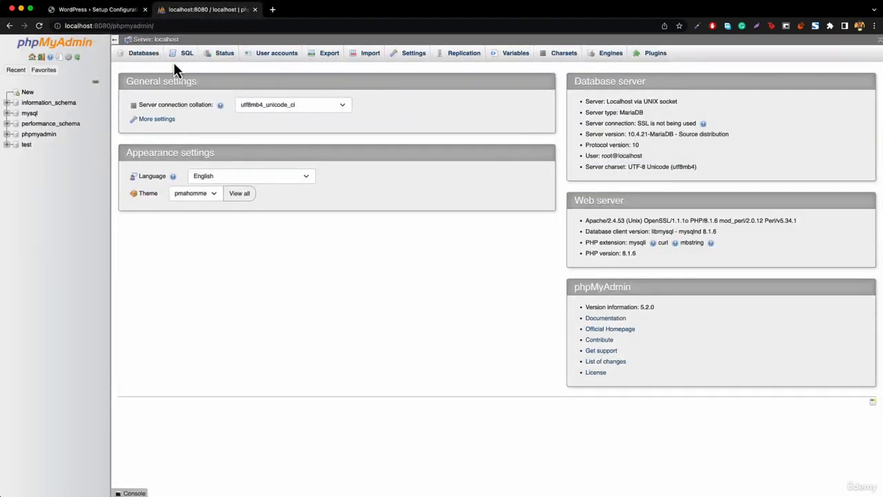
left_click(102, 12)
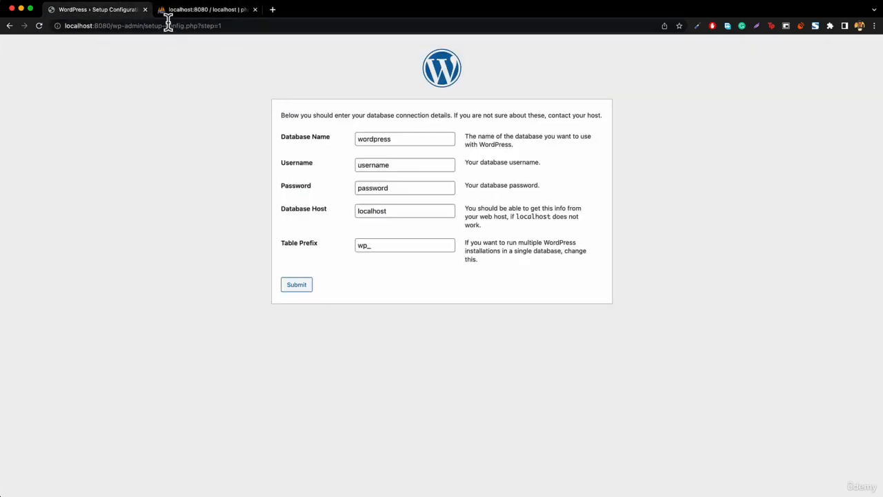
left_click(199, 13)
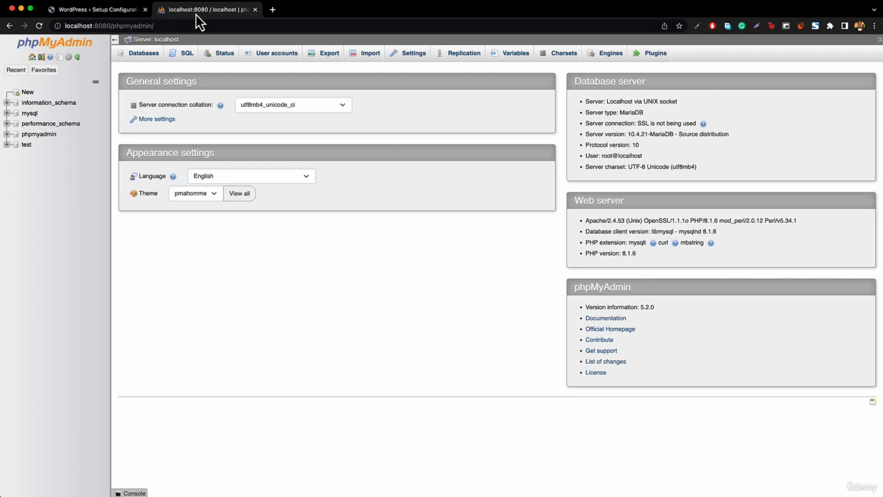
left_click(105, 17)
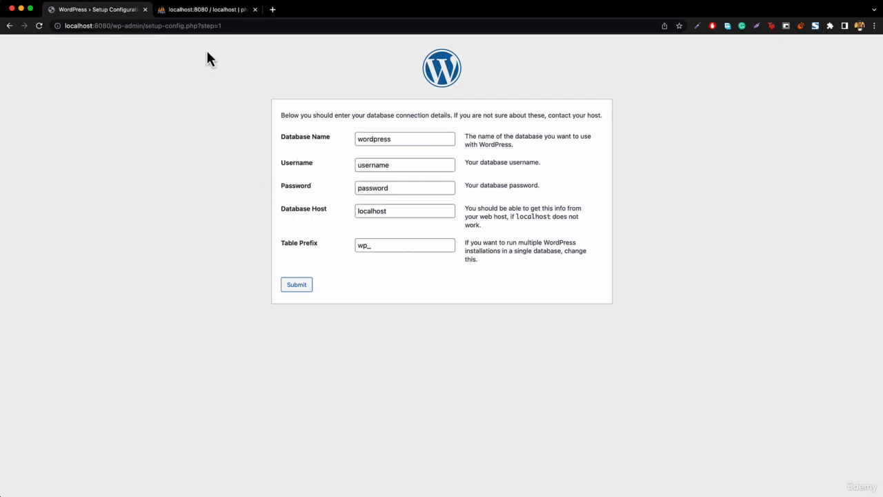
left_click(212, 12)
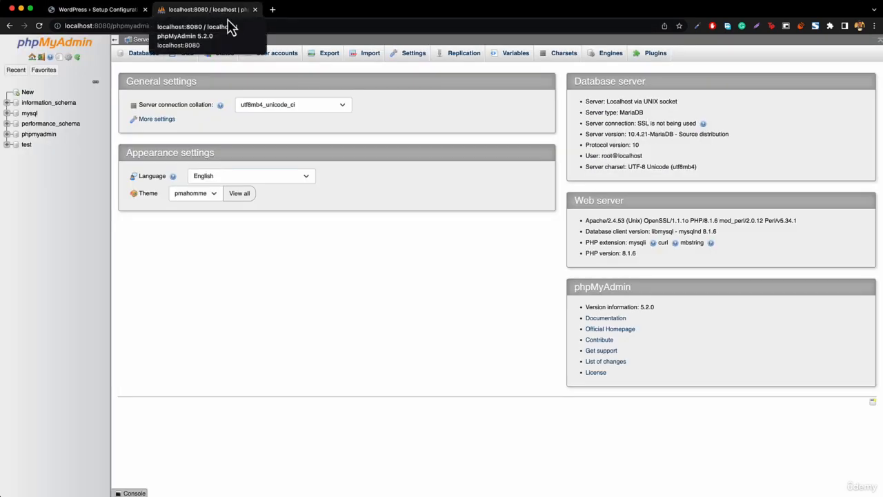
- Start a new phpMyAdmin user account and enter its user name
left_click(270, 66)
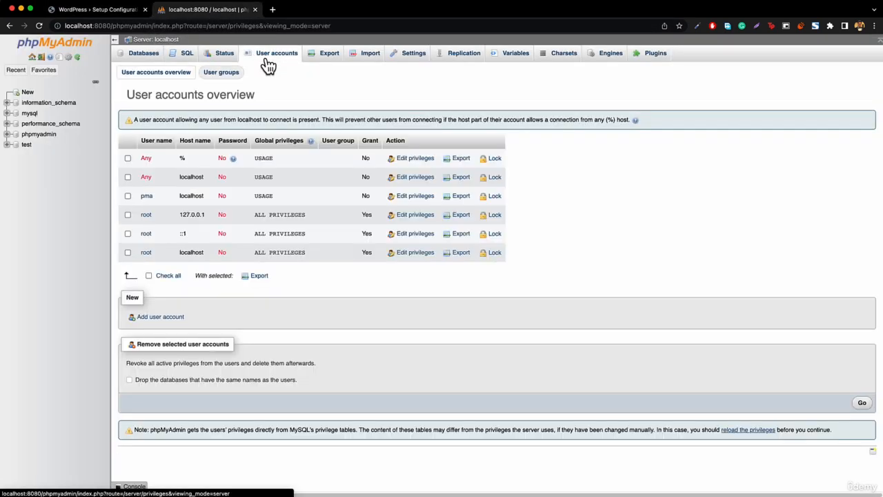
left_click(159, 318)
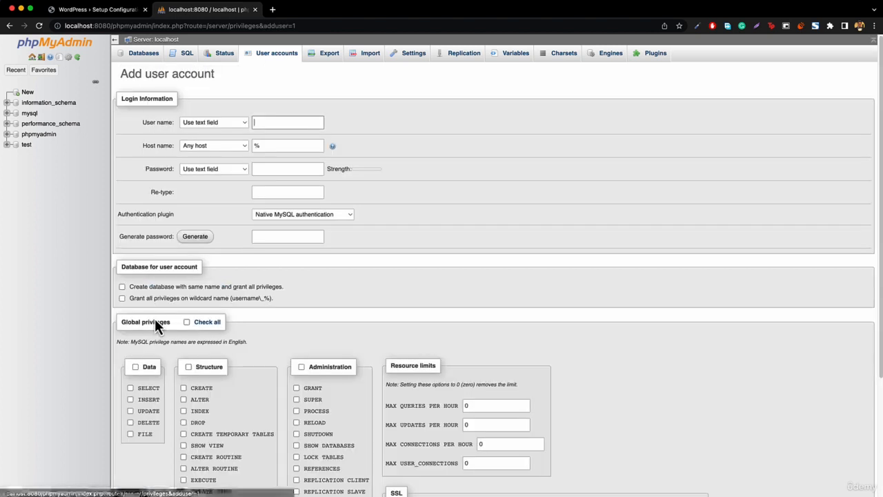
triple_click(294, 123)
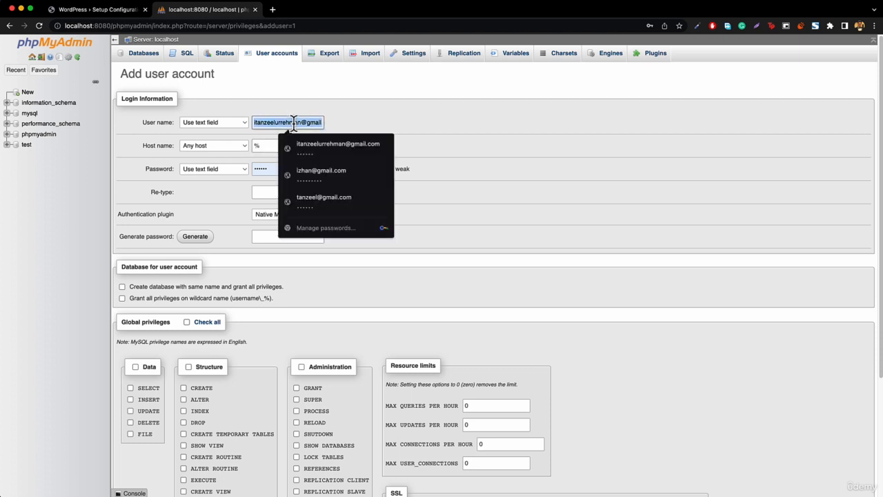
type("tanze")
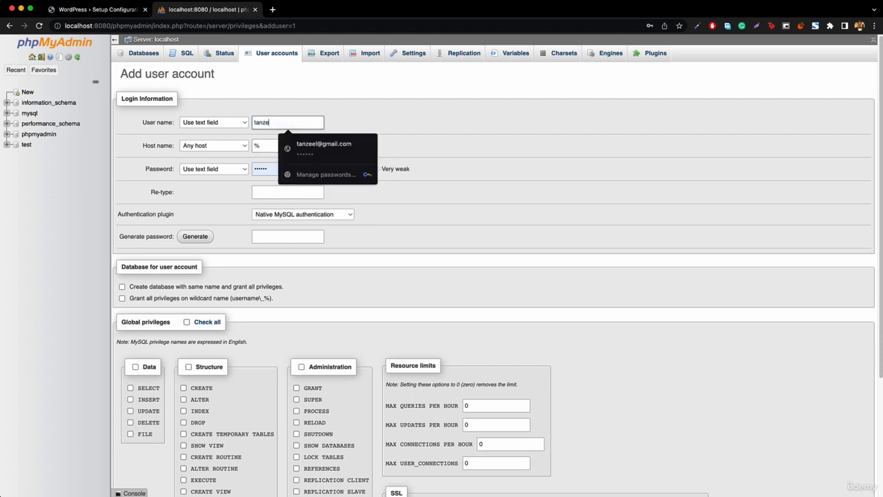
type("el")
left_click(337, 133)
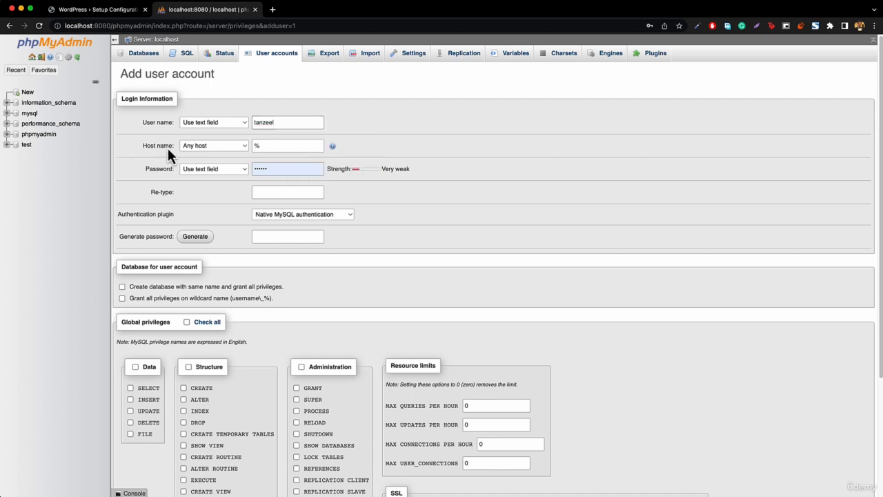
left_click(97, 10)
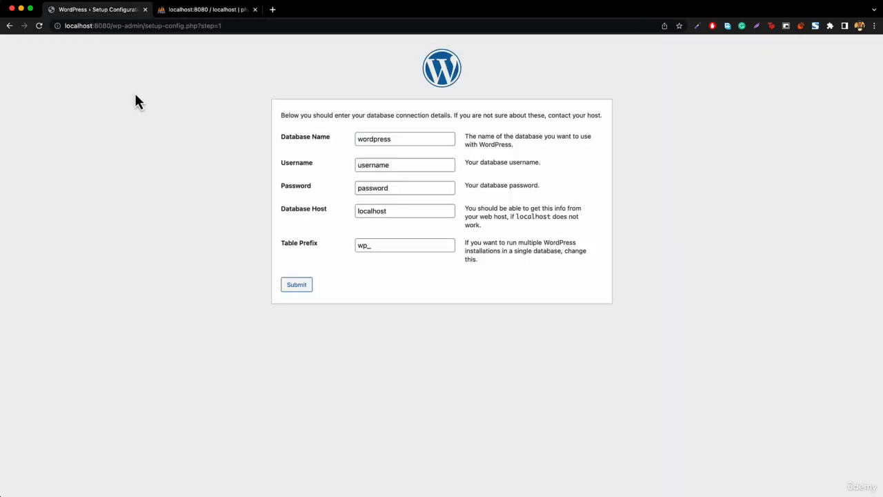
left_click(210, 12)
- Set the host name to localhost and enter the account password in both password fields
double_click(271, 146)
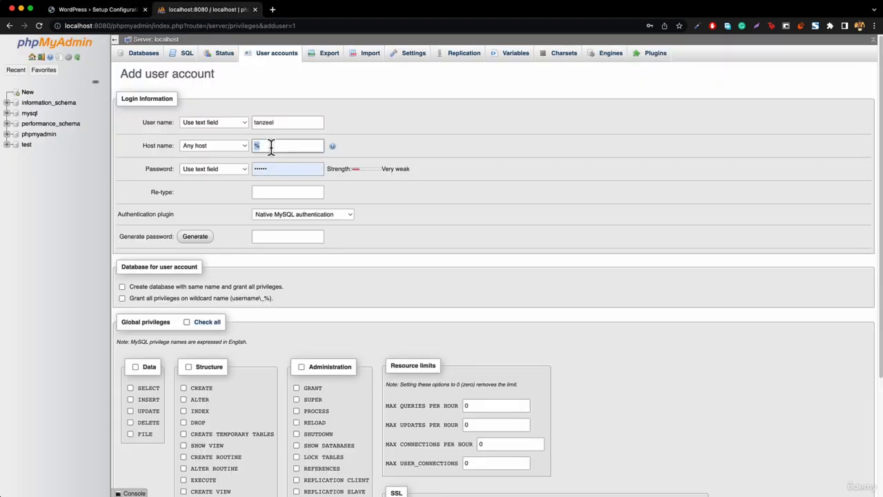
type("localhost")
left_click(274, 171)
double_click(274, 173)
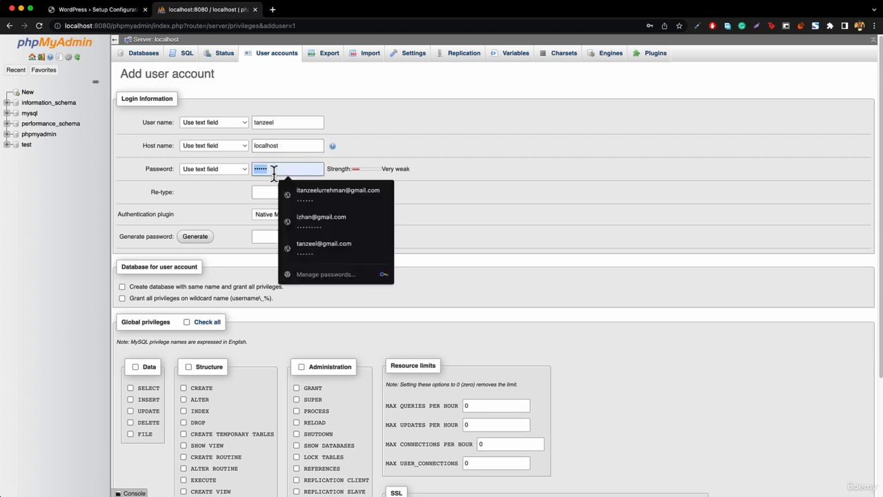
key("BackSpace")
type("••")
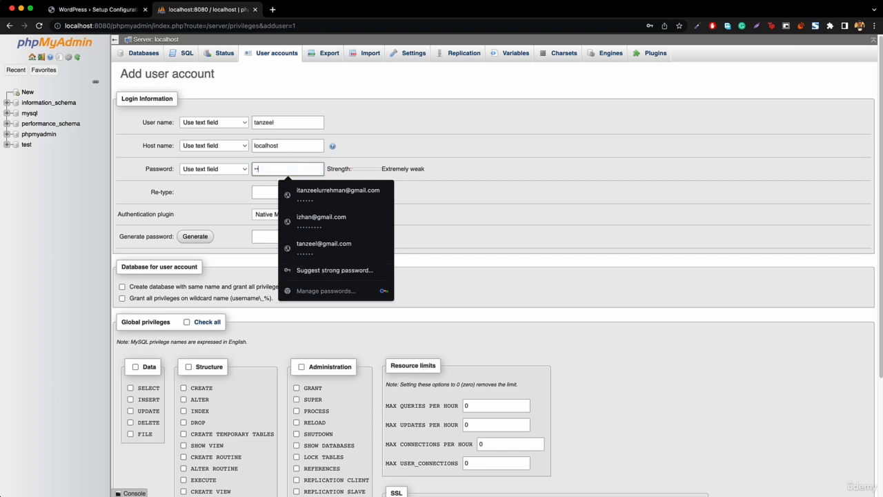
type("•••")
left_click(262, 193)
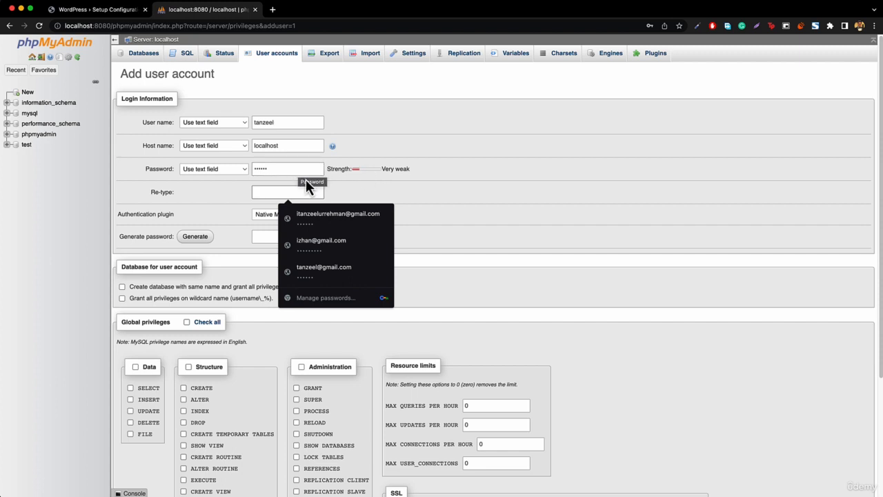
type("12")
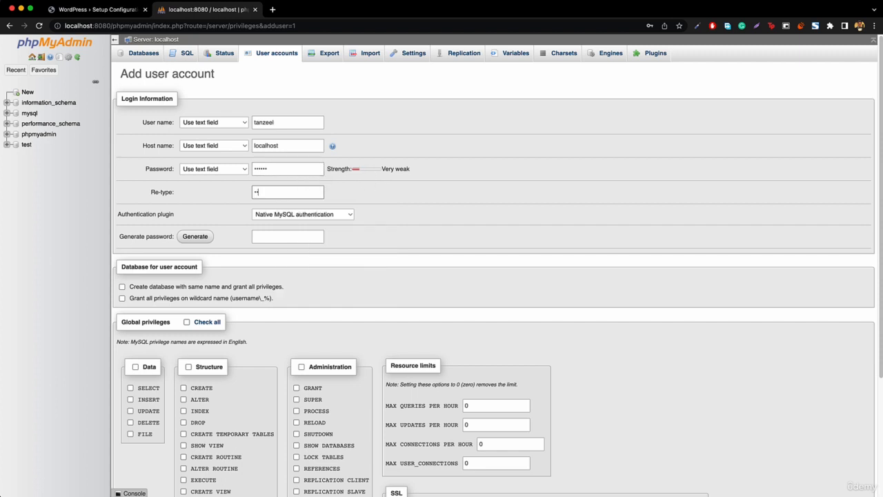
type("3456")
- Grant the new user all global privileges with Check all and add the account
scroll(210, 315, "down", 5)
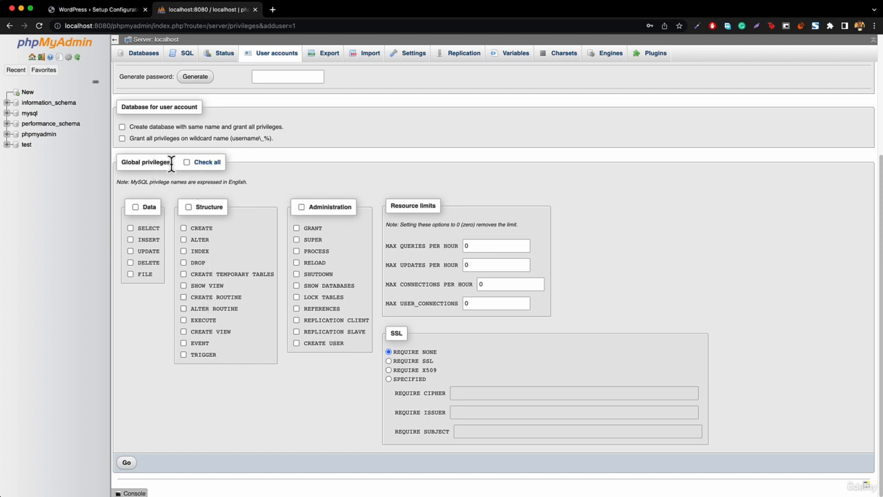
left_click(207, 163)
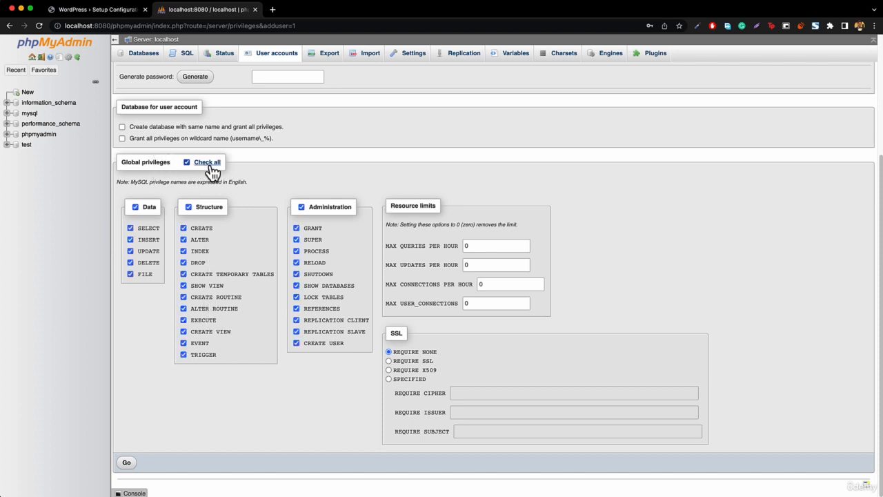
left_click(127, 464)
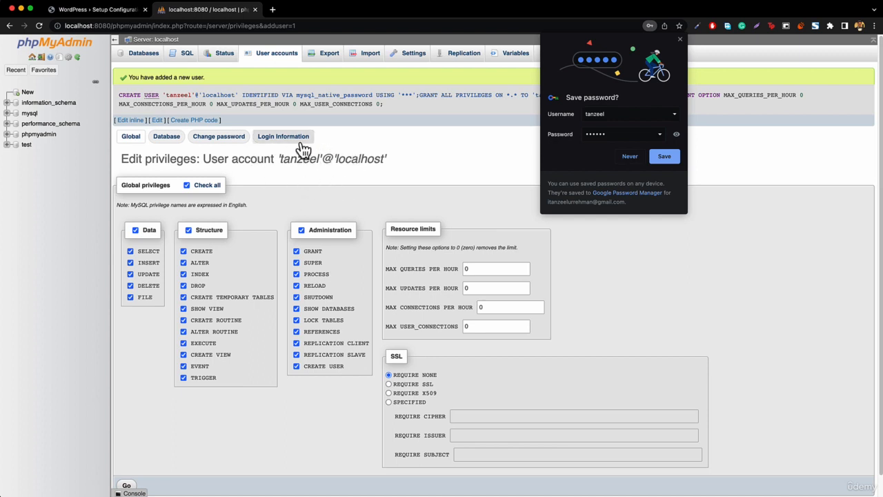
left_click(73, 11)
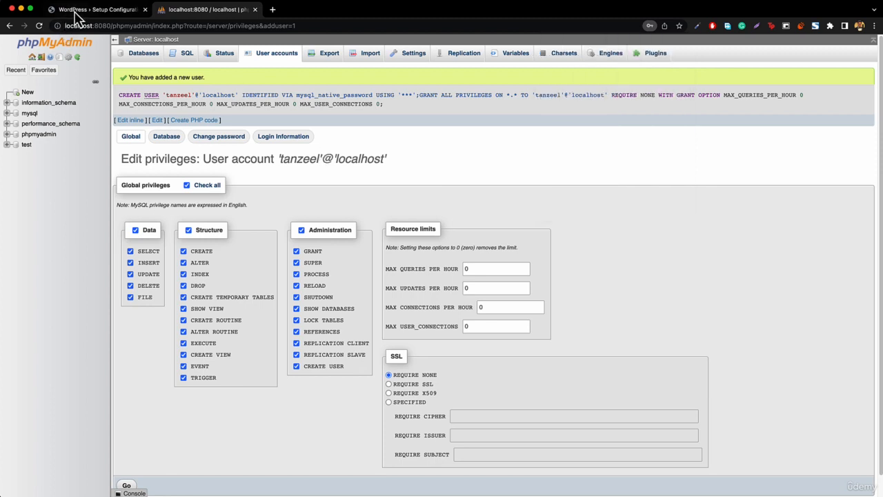
- Enter the new database user's name and password in the WordPress setup form
double_click(392, 161)
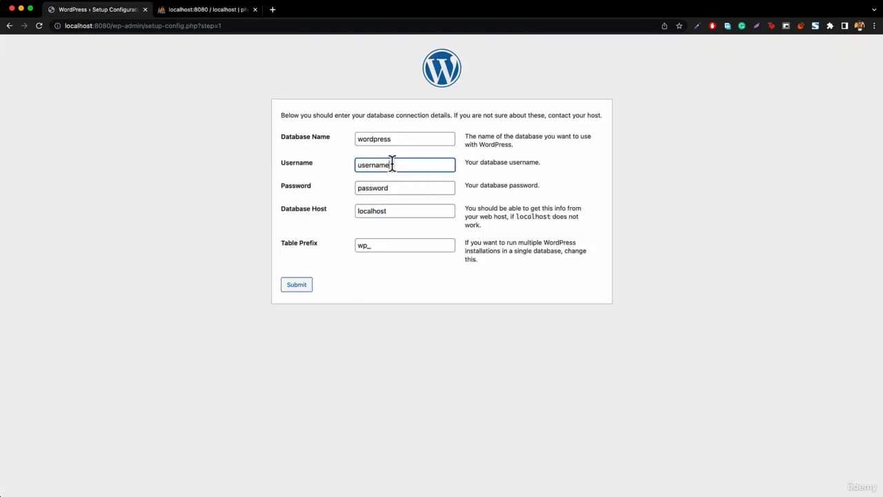
type("tanzeel")
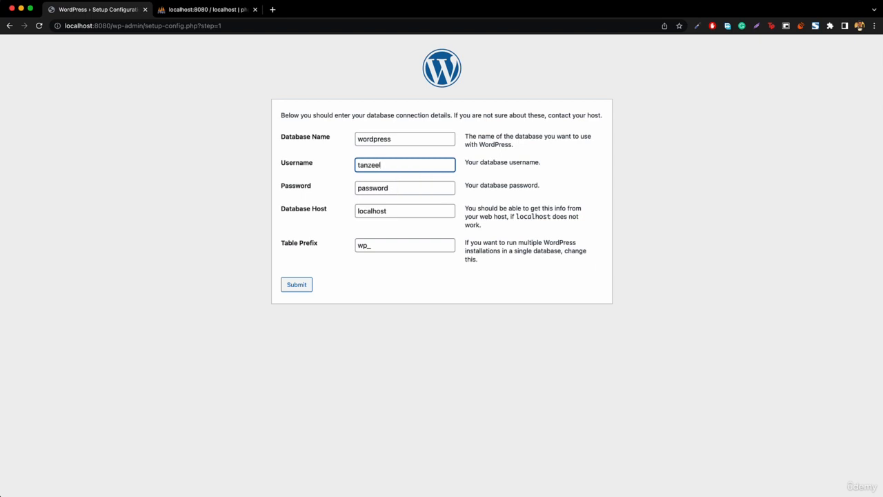
key("Tab")
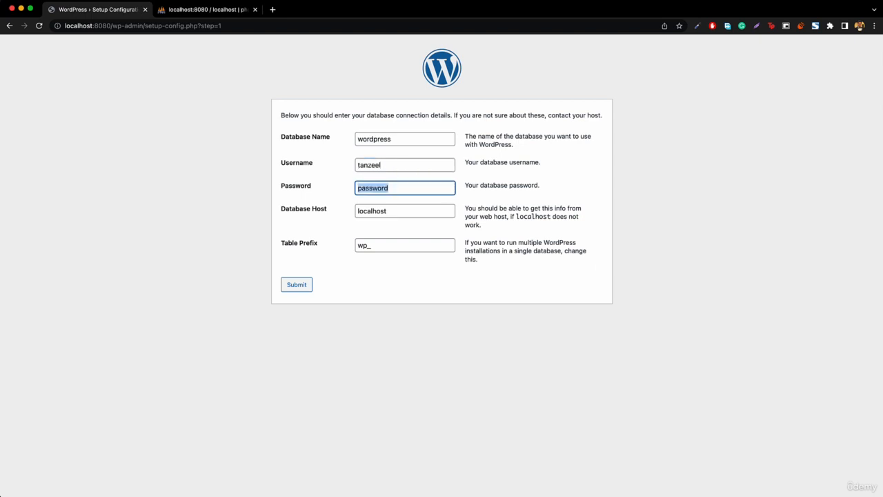
type("qwerty")
left_click(223, 13)
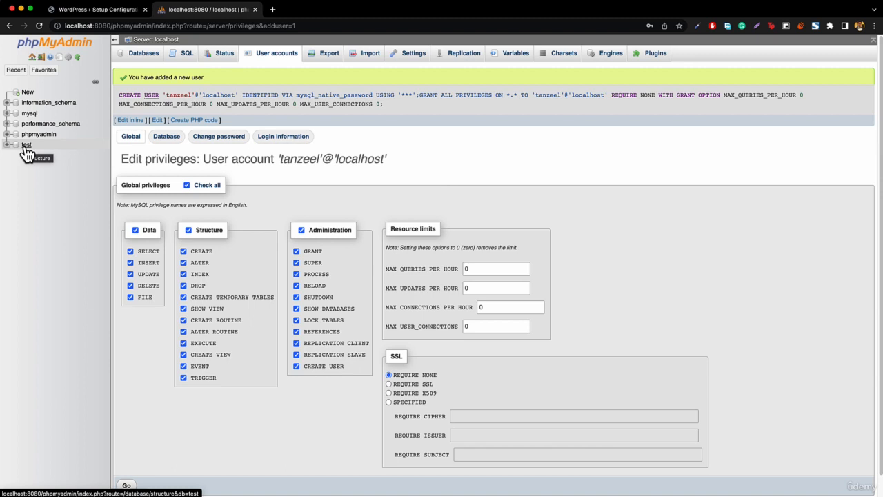
- On phpMyAdmin's Databases page, enter wp as the new database name instead of wordpress
left_click(28, 94)
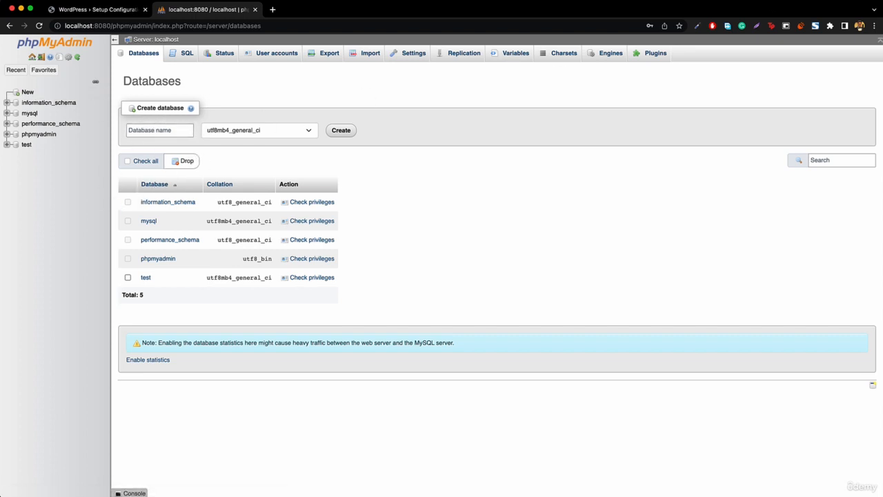
left_click(158, 131)
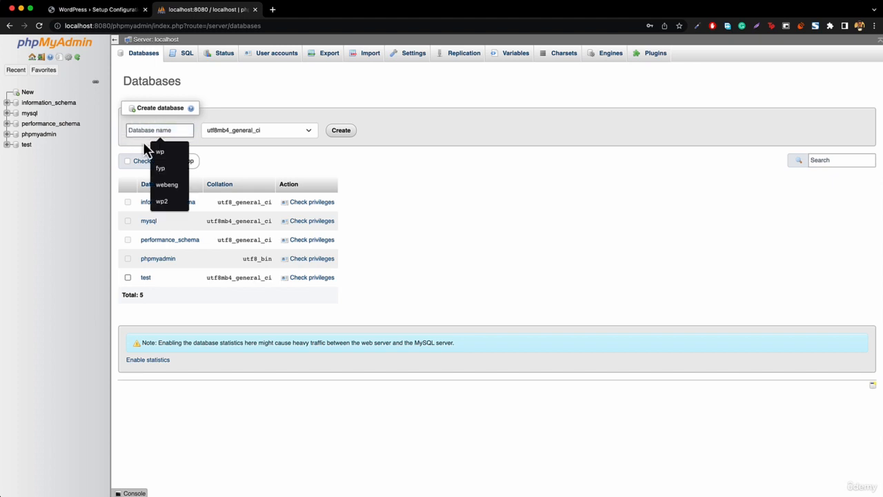
left_click(110, 9)
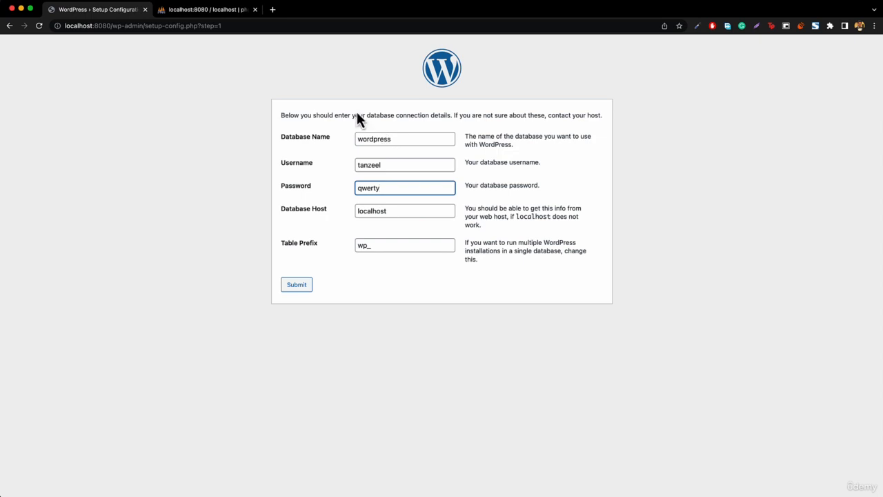
left_click(197, 12)
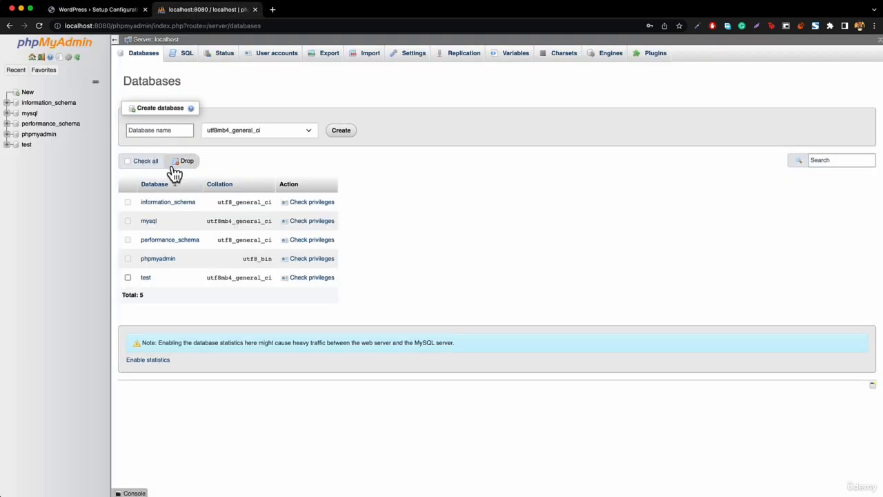
type("word")
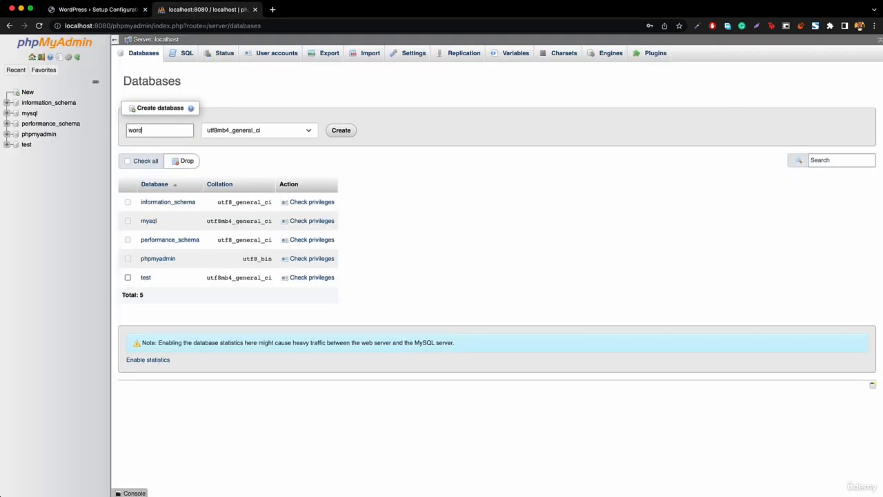
type("press")
key("BackSpace")
key("BackSpace")
key("BackSpace")
key("BackSpace")
key("BackSpace")
key("BackSpace")
key("BackSpace")
key("BackSpace")
key("BackSpace")
type("wp")
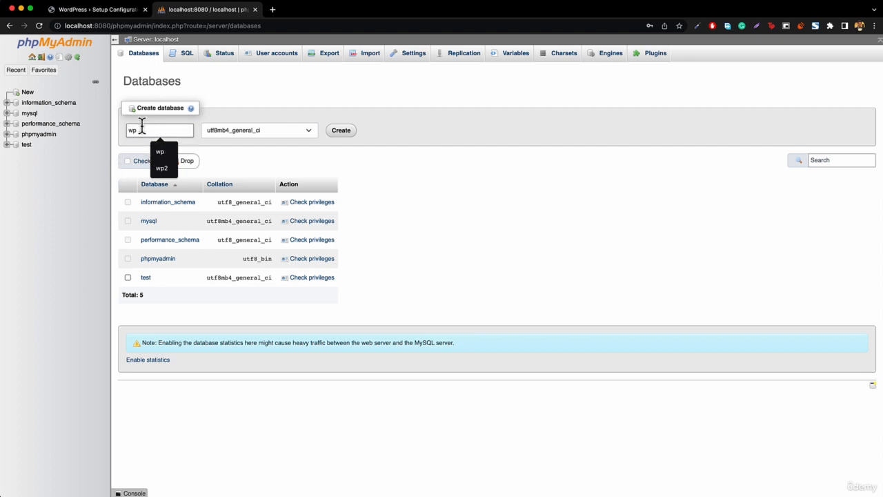
- Create the wp database and open its structure page, which shows No tables found
left_click(95, 10)
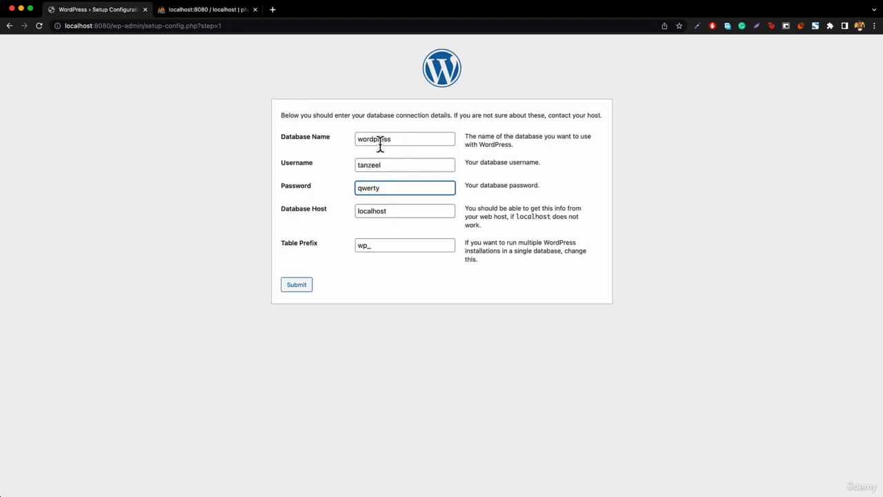
left_click(207, 9)
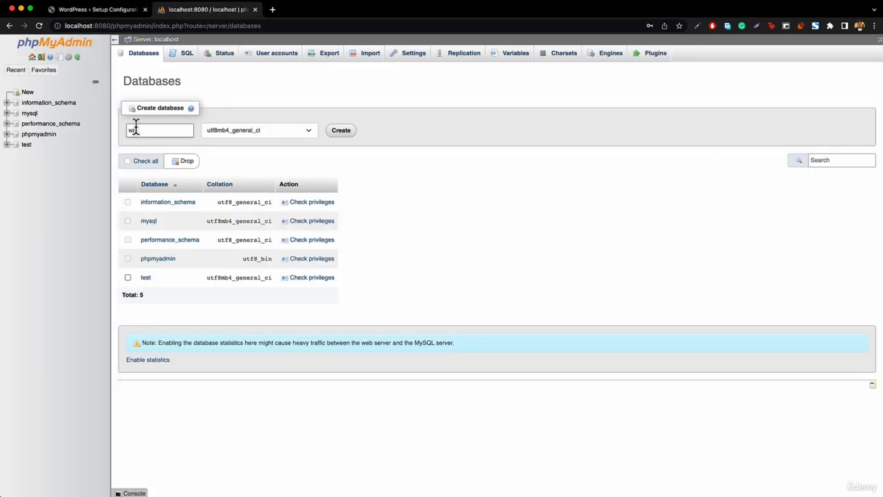
left_click(342, 132)
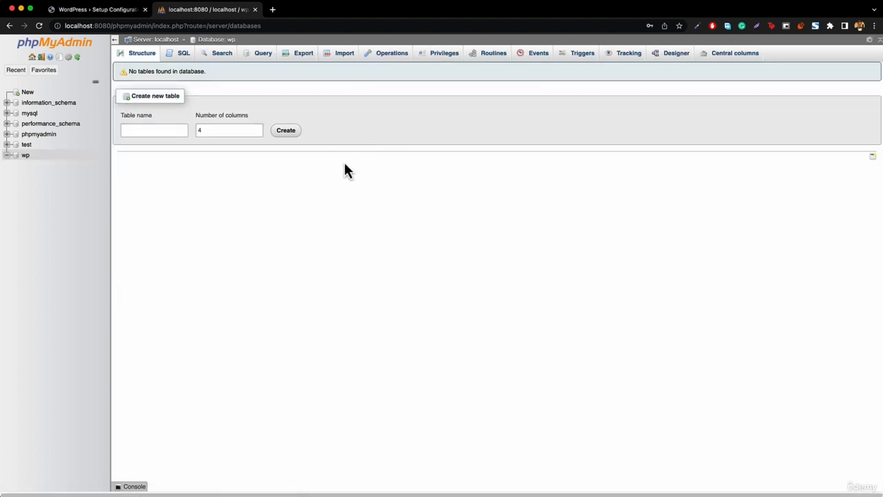
left_click(27, 156)
left_click_drag(126, 72, 211, 71)
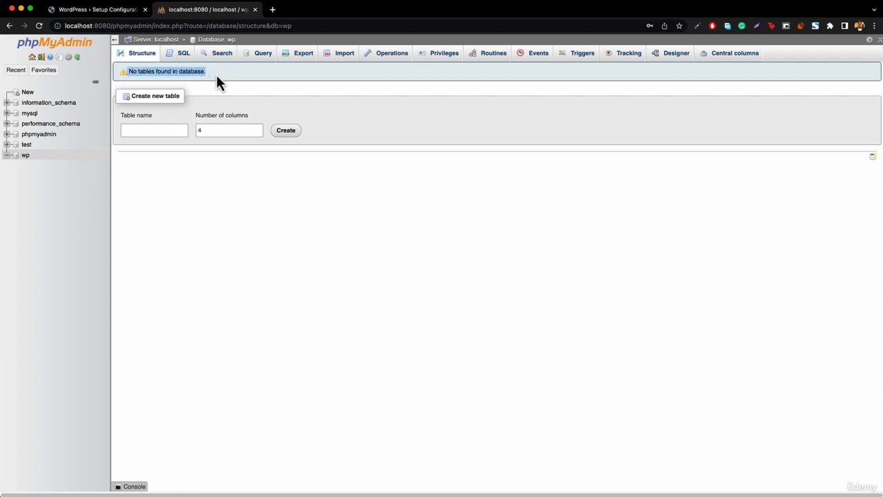
left_click(216, 74)
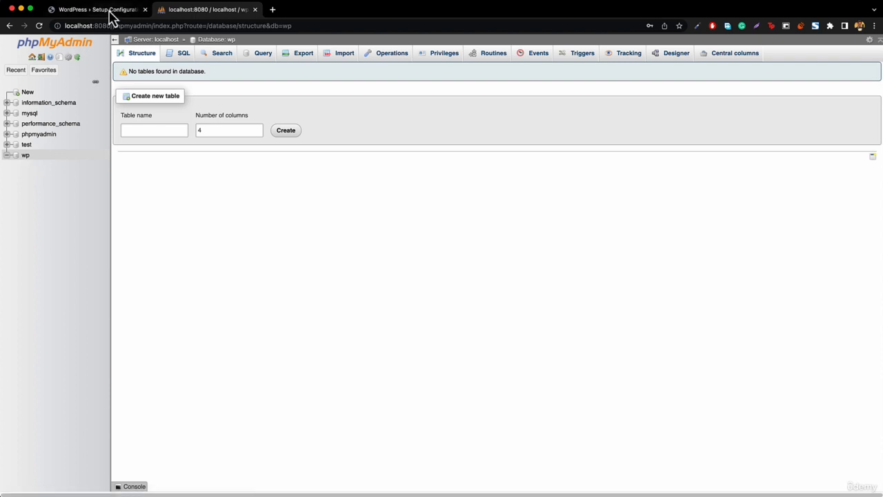
- Change the setup form's Database Name from wordpress to wp and put the cursor in the Password field
left_click(109, 12)
double_click(391, 138)
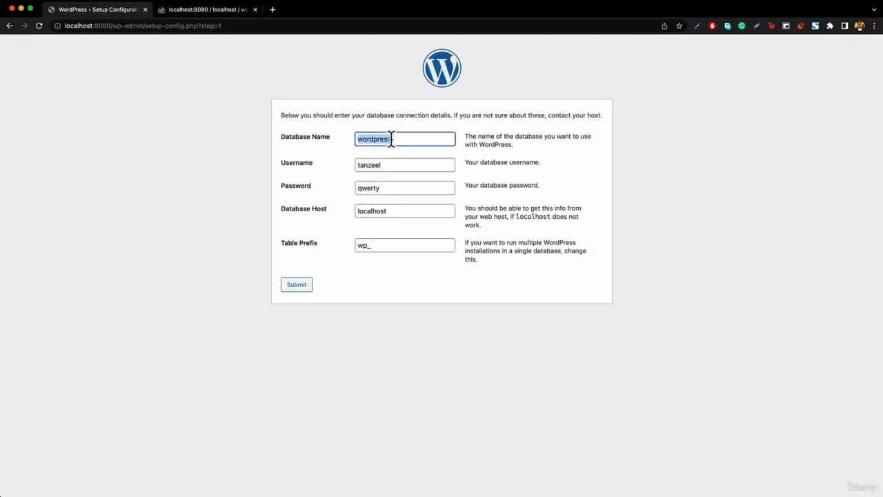
type("wp")
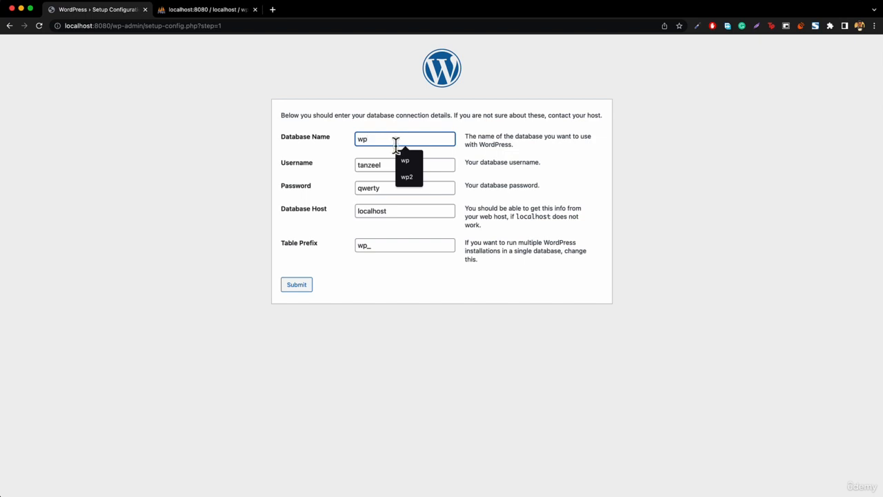
left_click(414, 114)
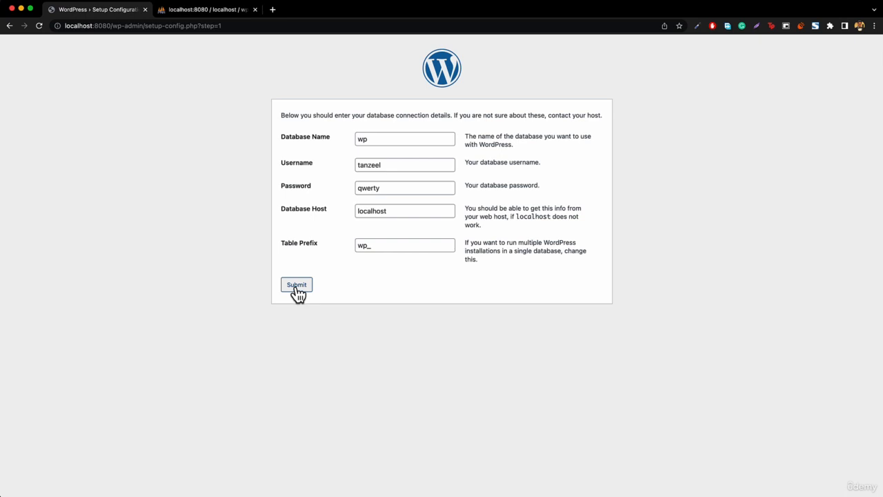
left_click(399, 189)
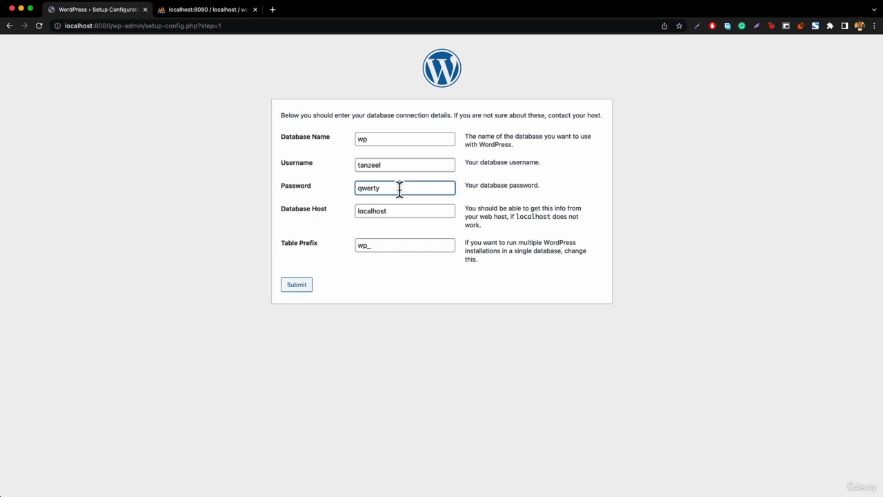
- Submit with the altered password, then after Try Again retype the correct database password
type("s")
left_click(296, 286)
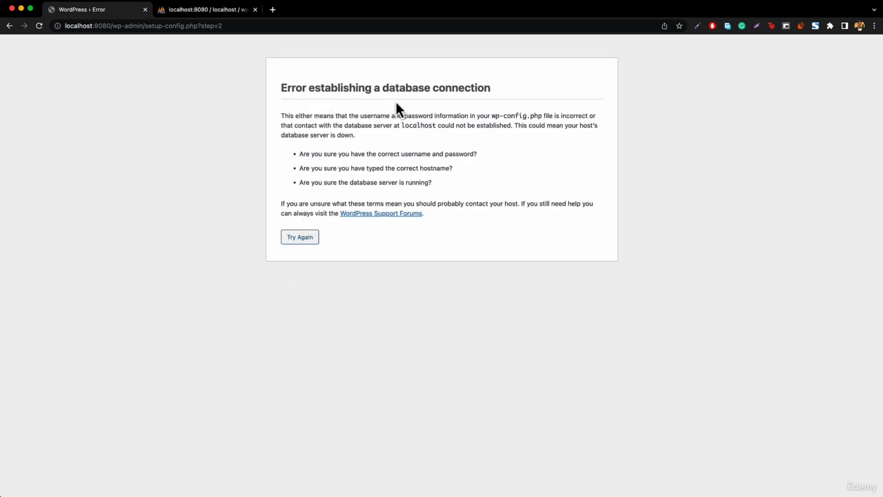
left_click(296, 241)
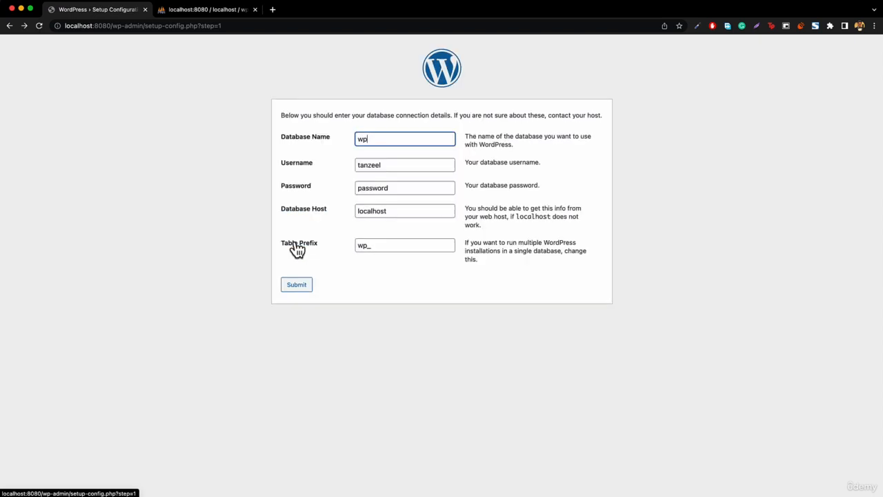
left_click(379, 190)
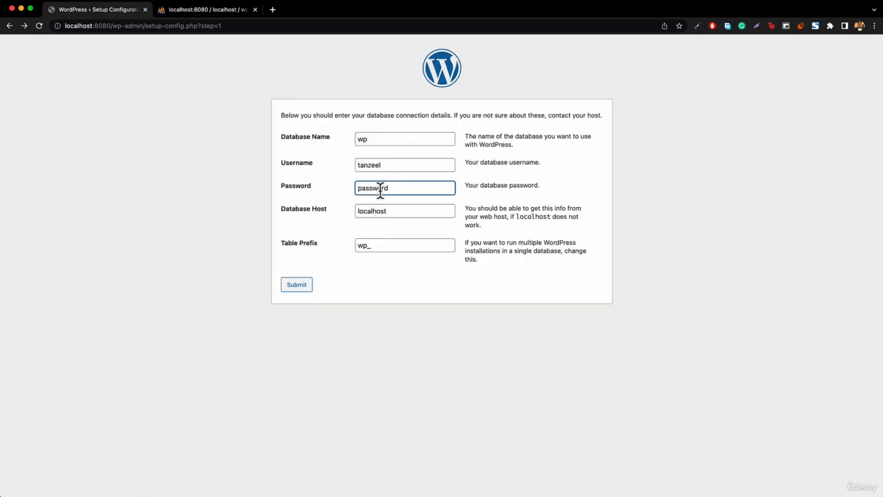
double_click(379, 191)
type("qwerty")
- Submit the corrected database details, run the installation, and fill the Site Title from autofill
left_click(302, 288)
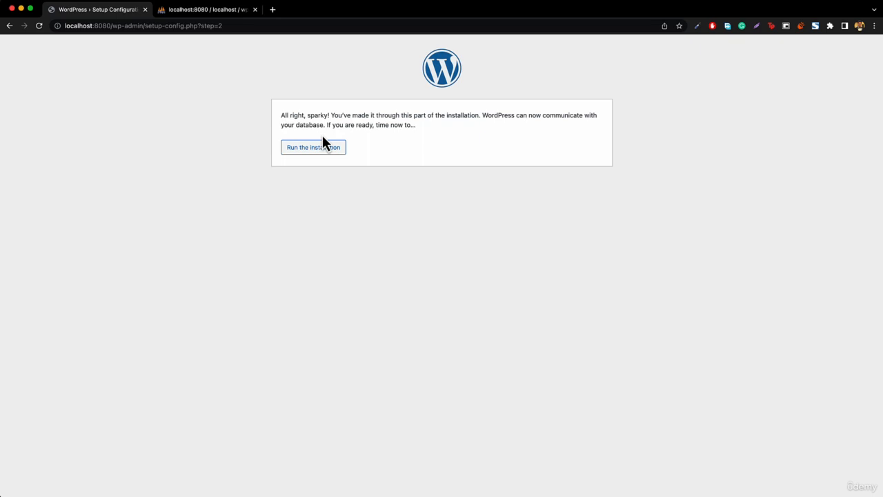
left_click(314, 148)
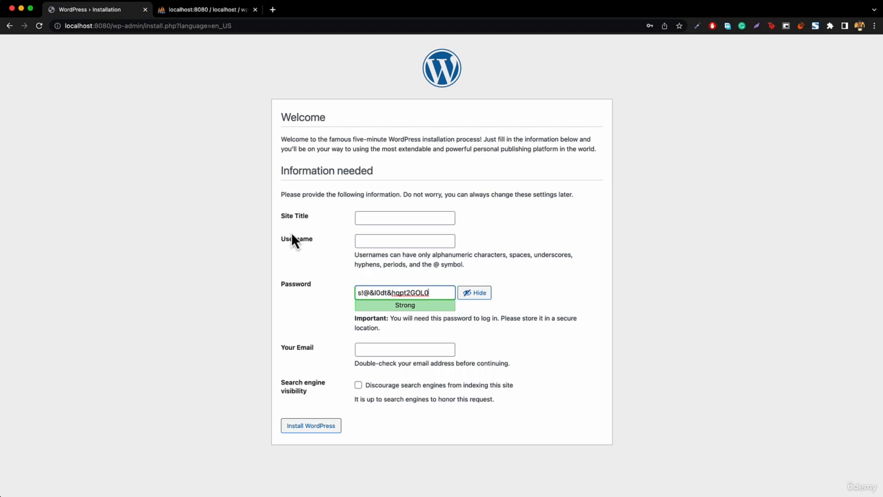
left_click(410, 218)
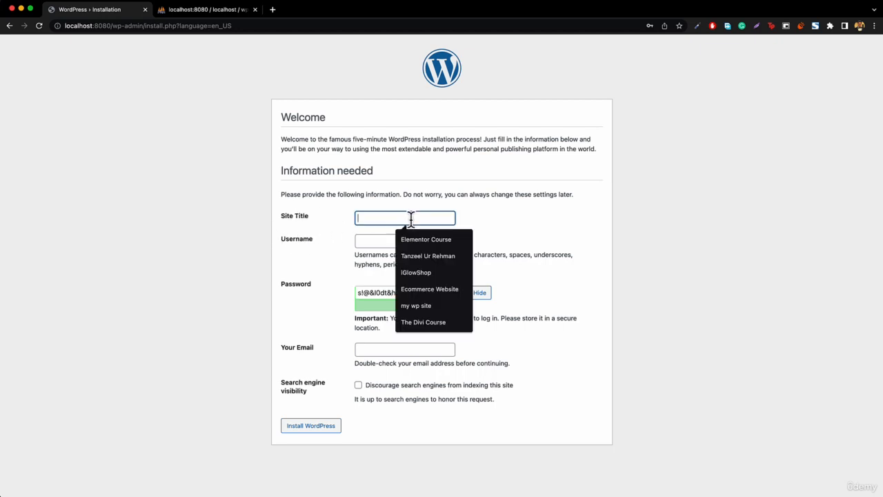
key("Down")
key("Down")
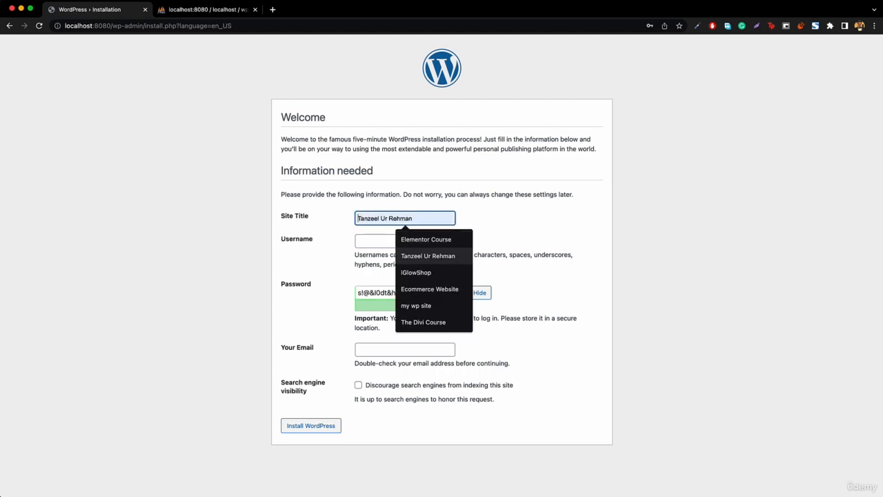
key("Return")
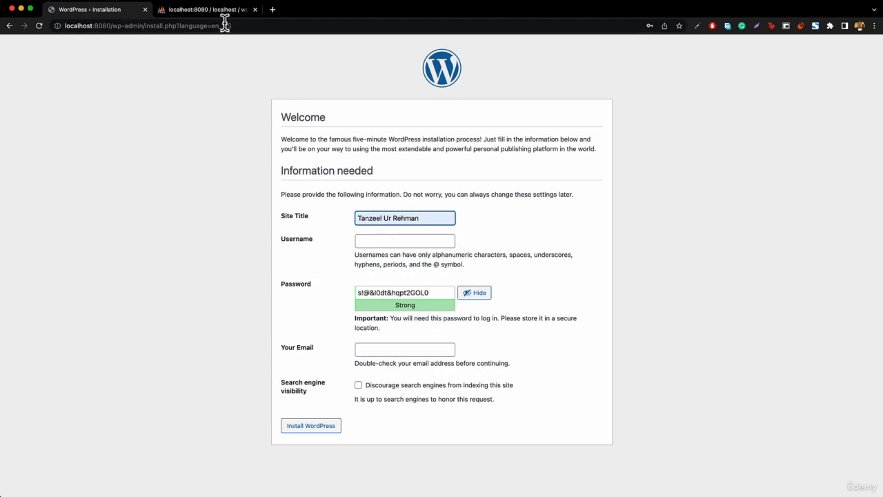
- Load the personal website in a new tab, then go back to the installation form
left_click(272, 10)
type("itanzeel.com")
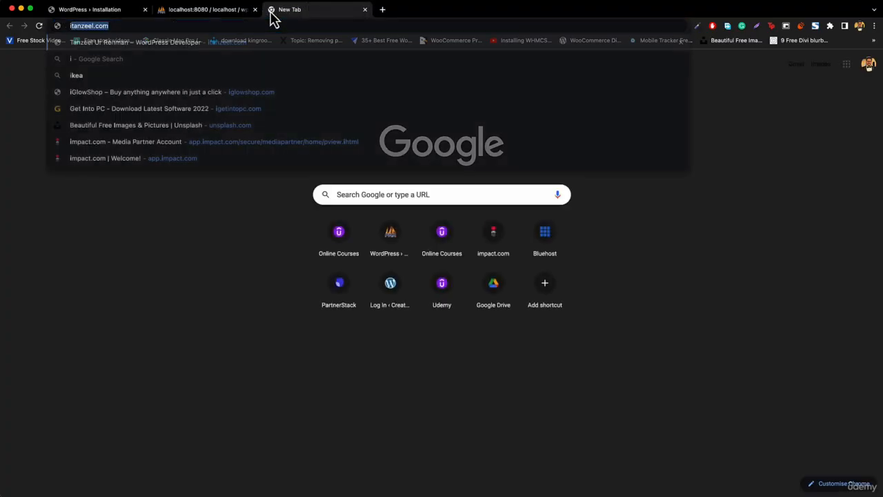
key("Return")
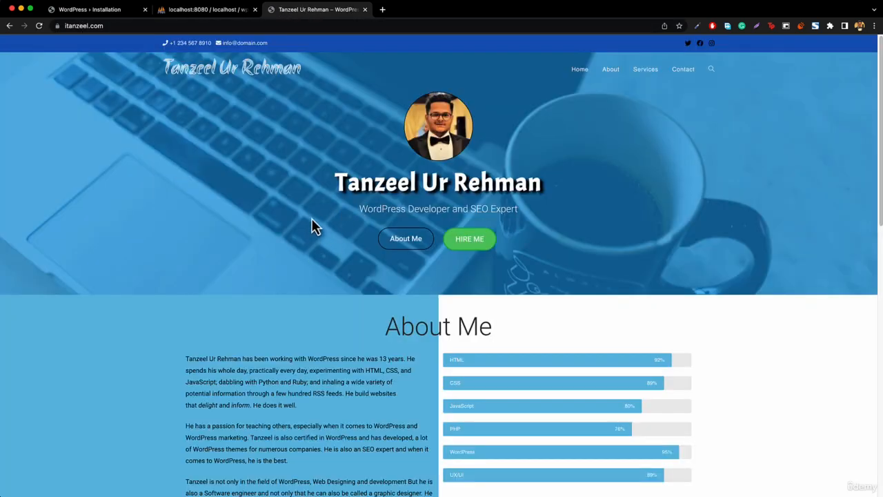
left_click(82, 10)
left_click(334, 12)
left_click(97, 12)
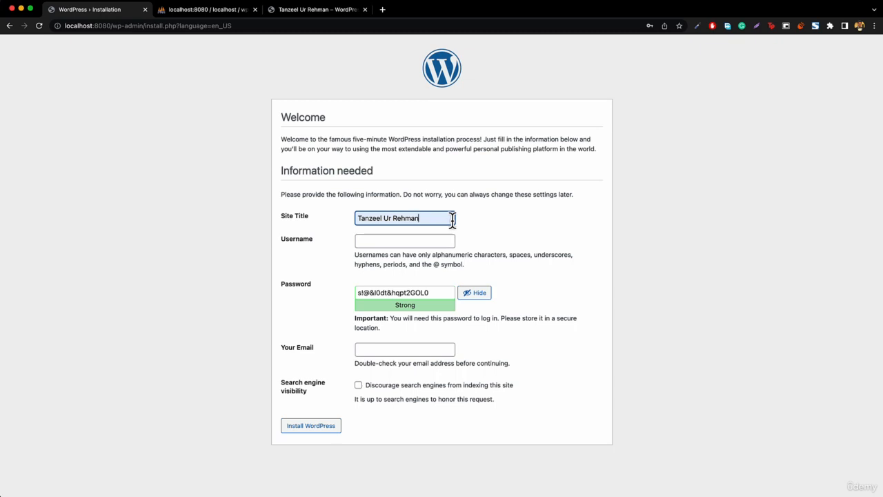
- Fill the administrator Username with the saved Chrome autofill entry
left_click(382, 246)
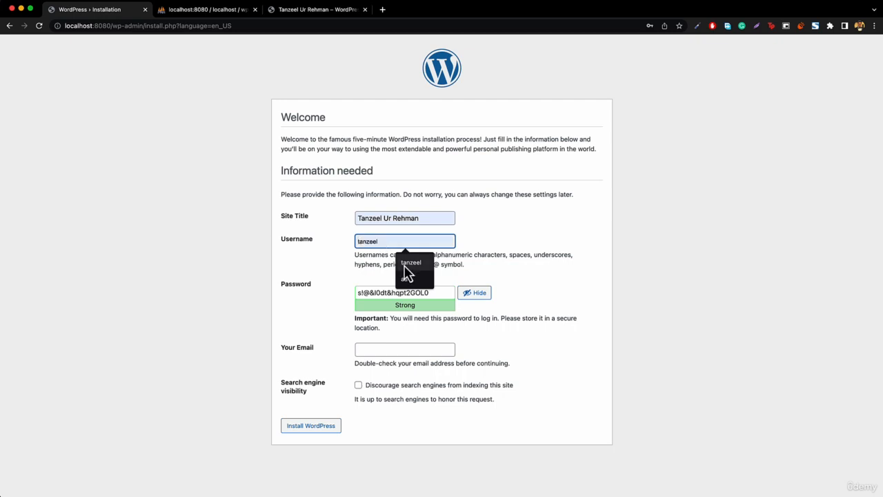
left_click(410, 262)
- Open the personal site's /wp-admin, log in, and postpone the admin email check
left_click(308, 11)
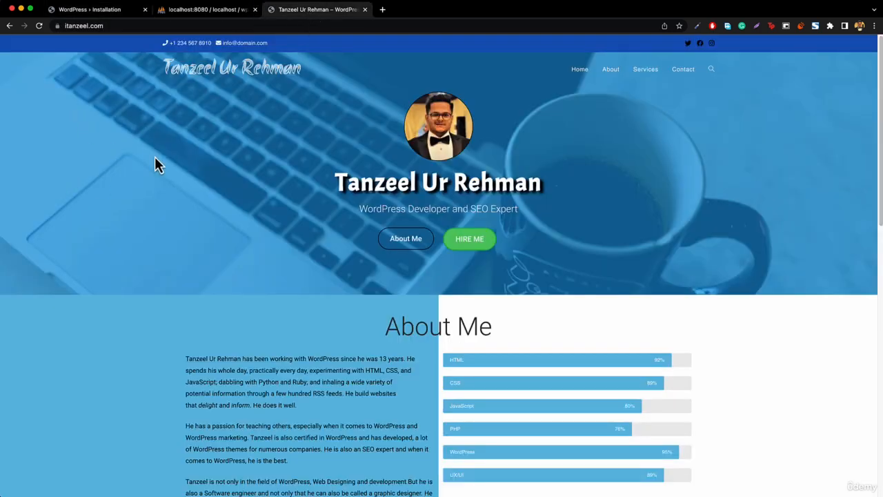
left_click(119, 25)
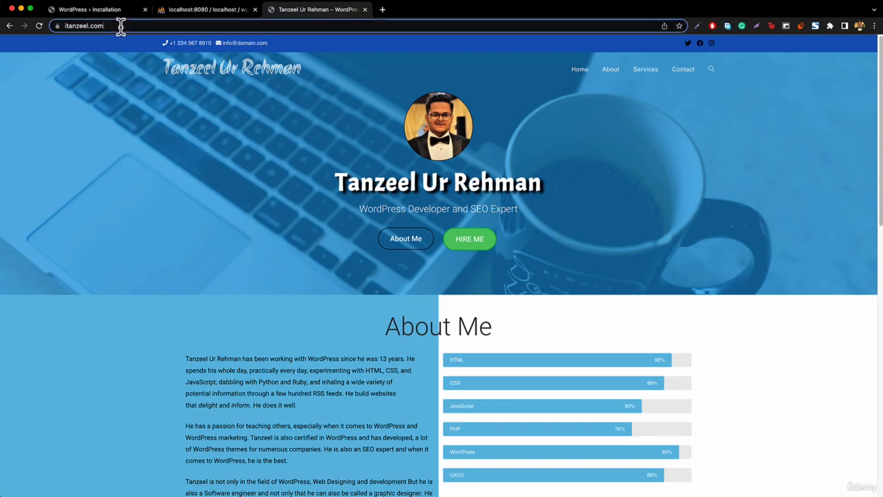
left_click(133, 26)
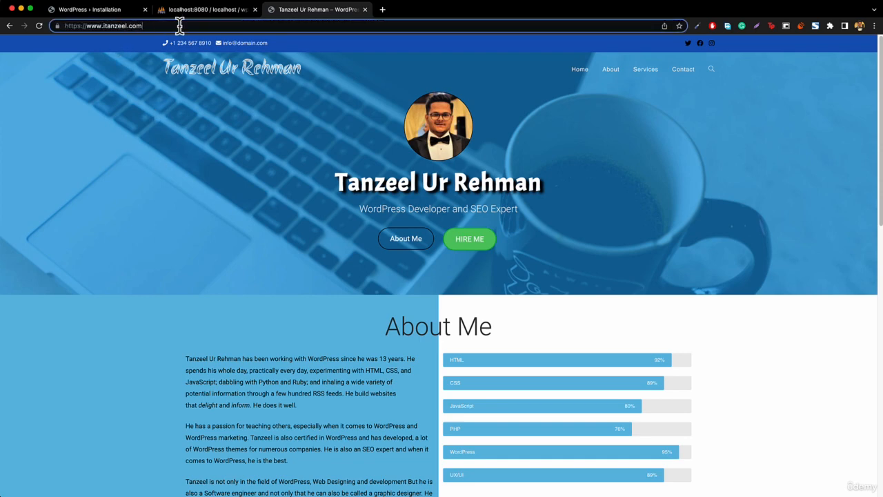
type("/")
type("wp")
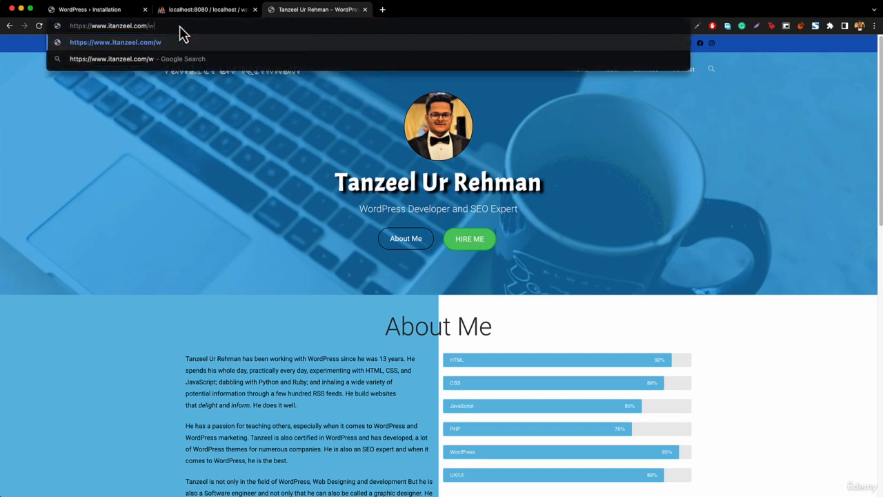
type("-admin")
key("Return")
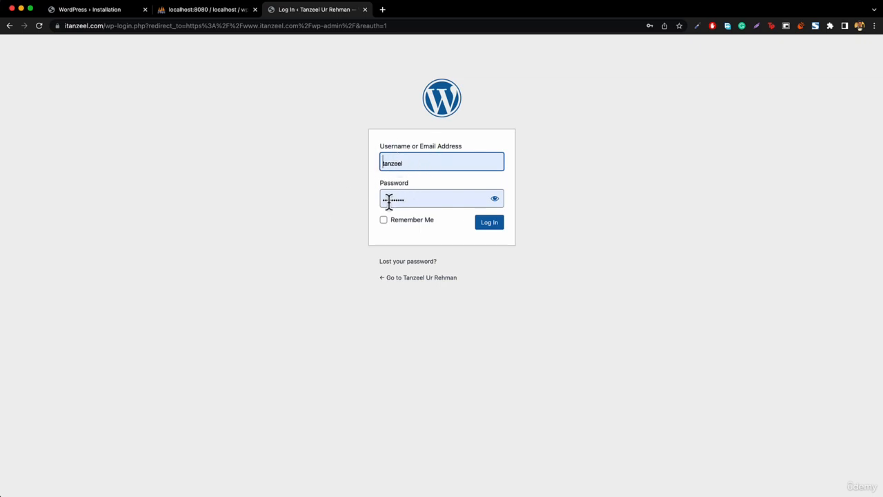
left_click(494, 229)
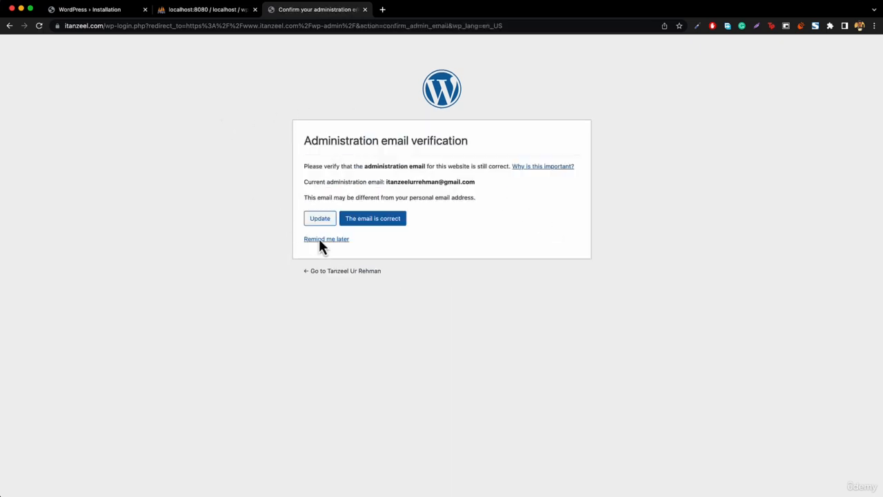
left_click(336, 240)
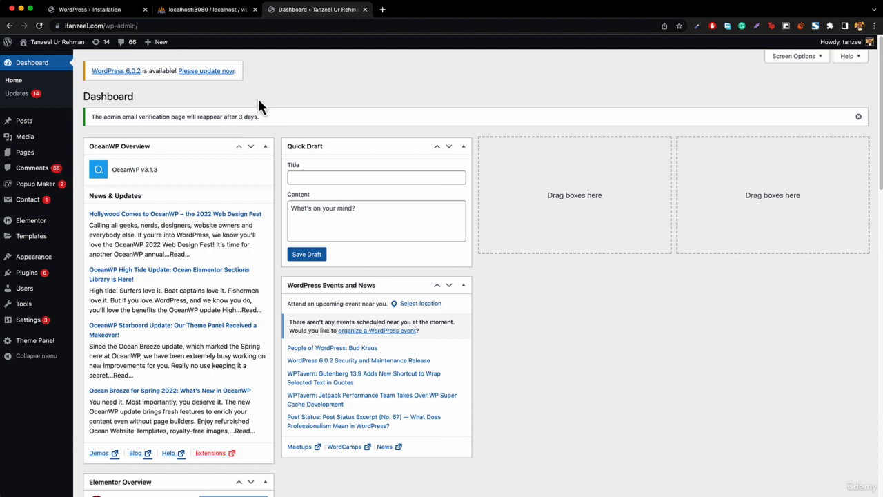
- Replace the generated admin password with a short one and confirm use of a weak password
left_click(90, 11)
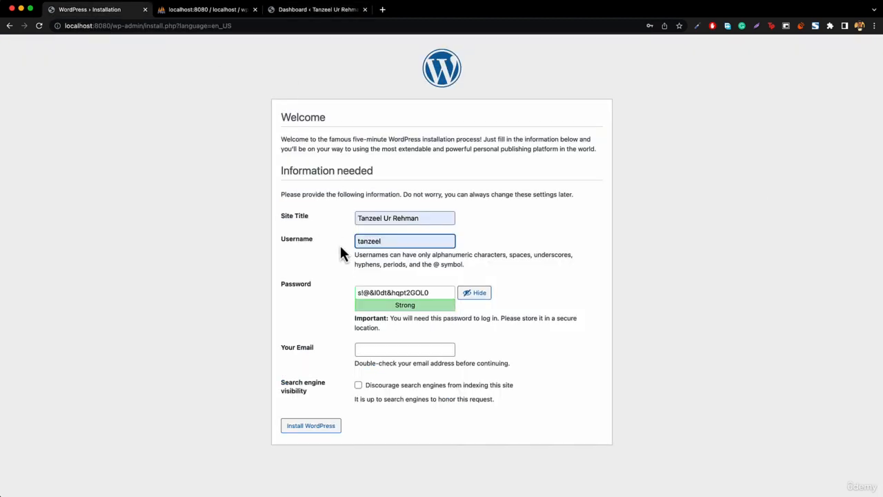
triple_click(403, 292)
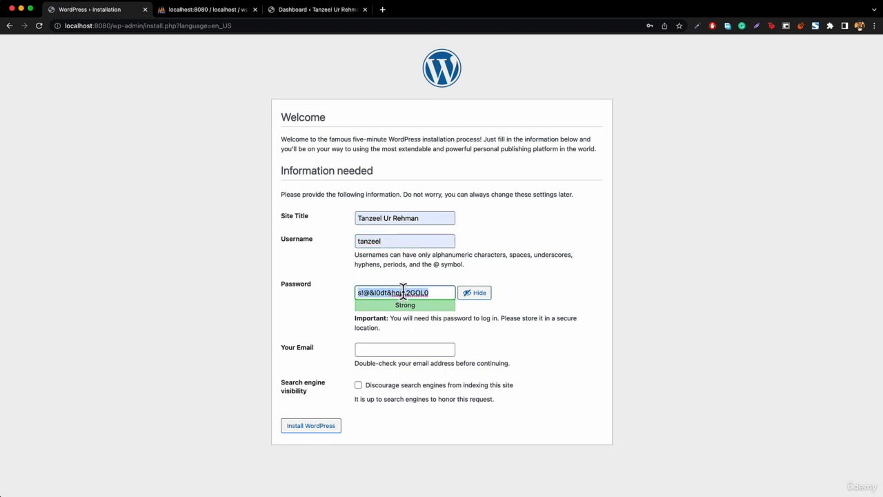
type("as")
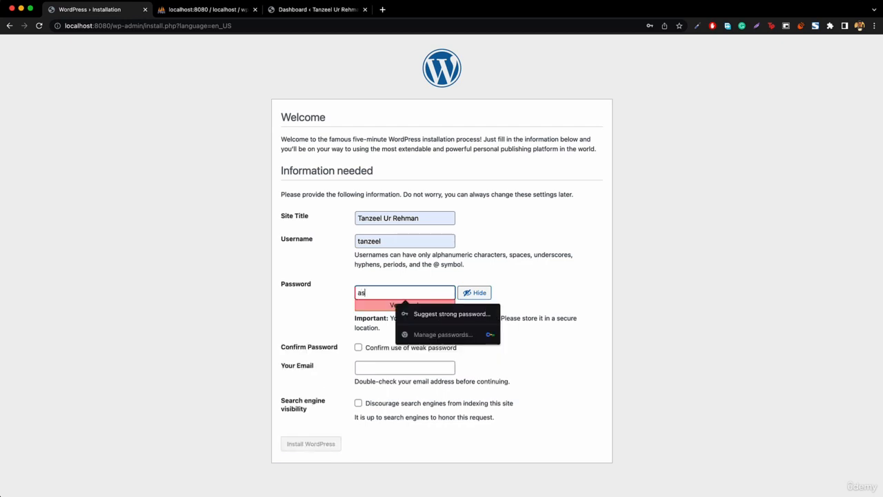
type("dfgh")
left_click(495, 288)
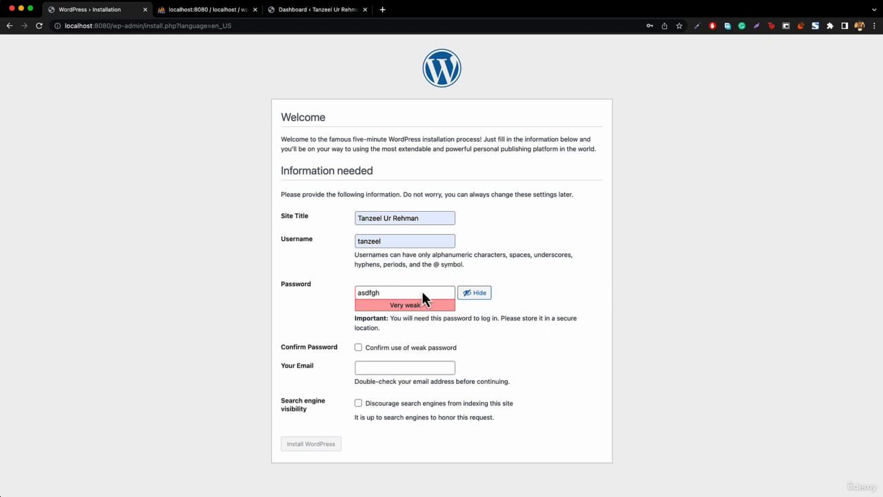
left_click(376, 353)
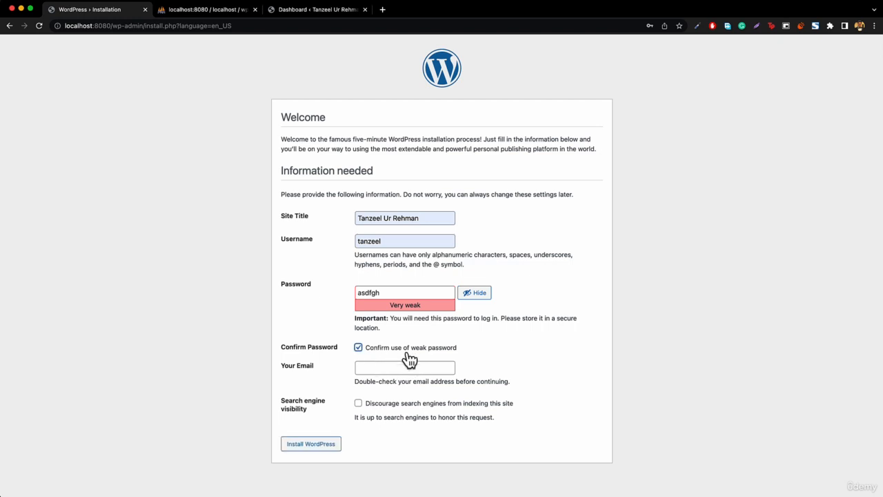
- Autofill the admin e-mail address and click Install WordPress
left_click(406, 369)
left_click(412, 388)
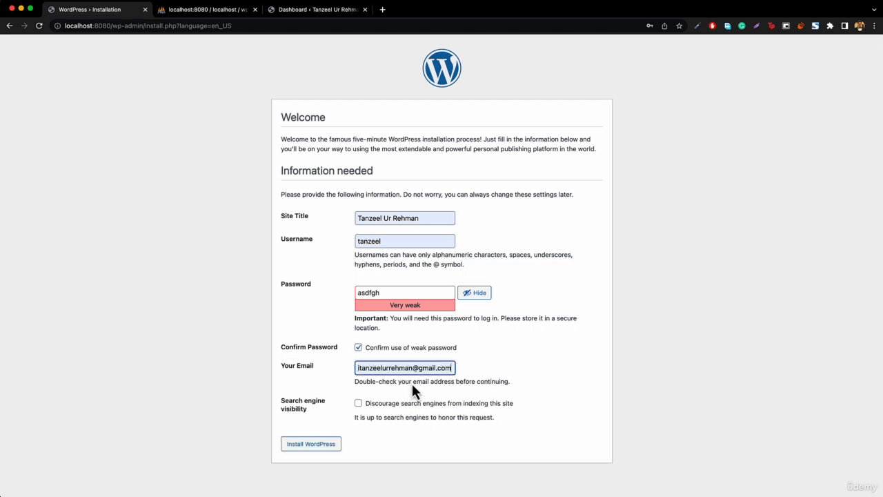
left_click(308, 452)
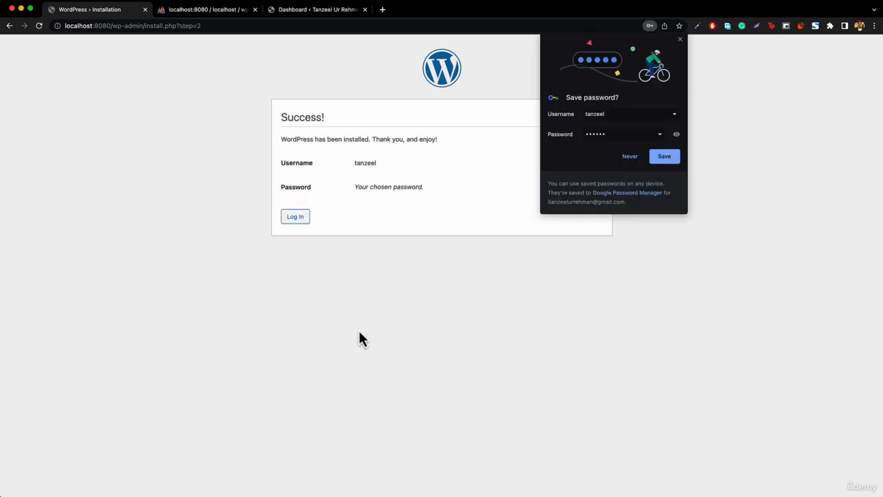
- Dismiss the save-password prompt and strip wp-admin/install.php?step=2 to load localhost:8080
left_click(680, 40)
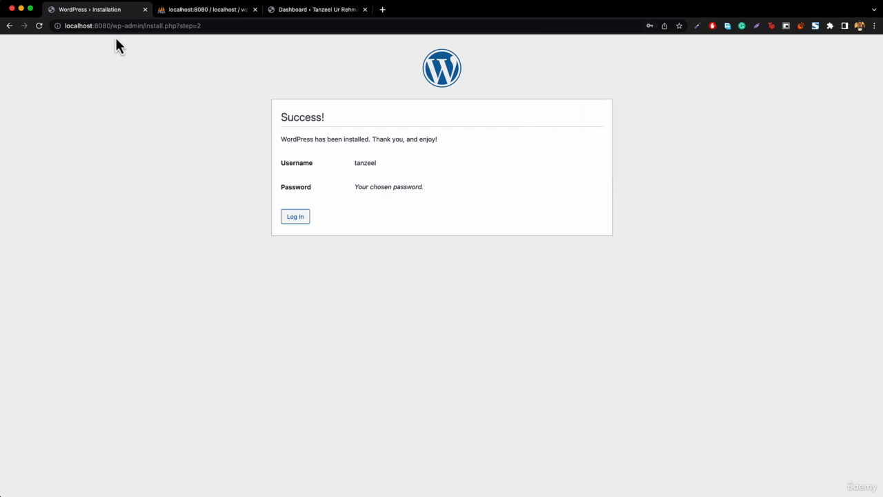
left_click_drag(112, 26, 213, 30)
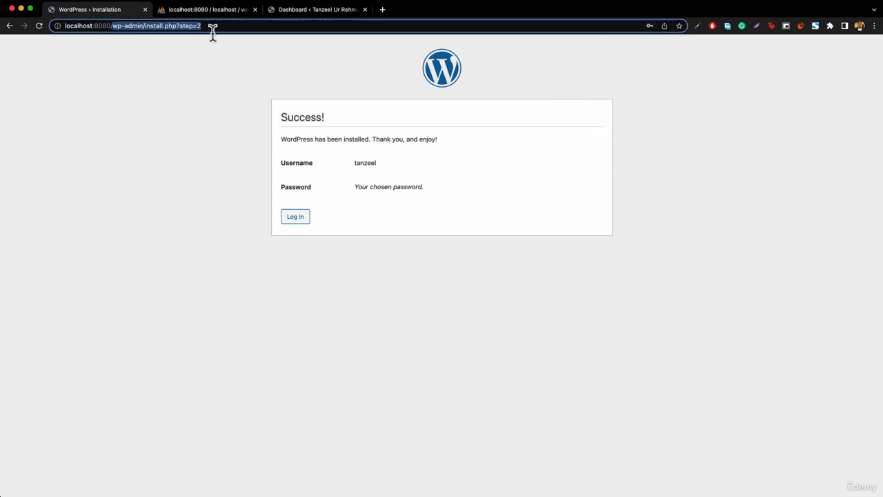
key("BackSpace")
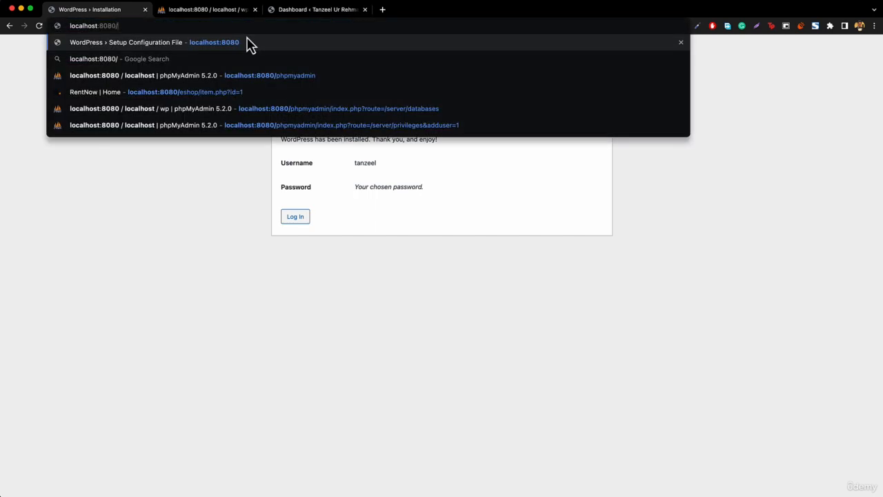
key("Return")
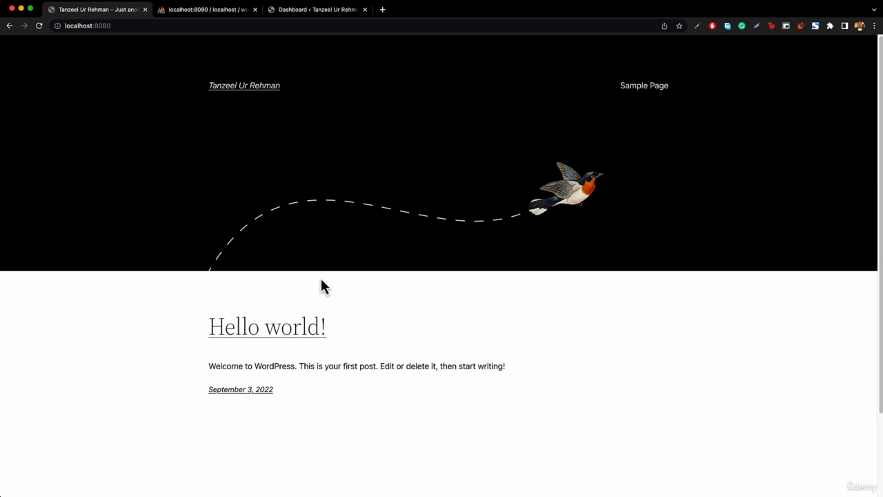
left_click(292, 15)
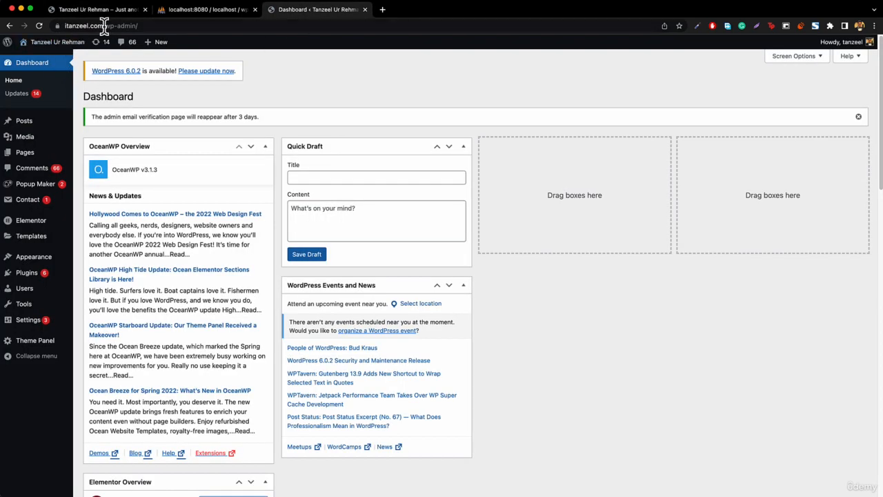
left_click_drag(103, 26, 178, 25)
key("BackSpace")
key("Return")
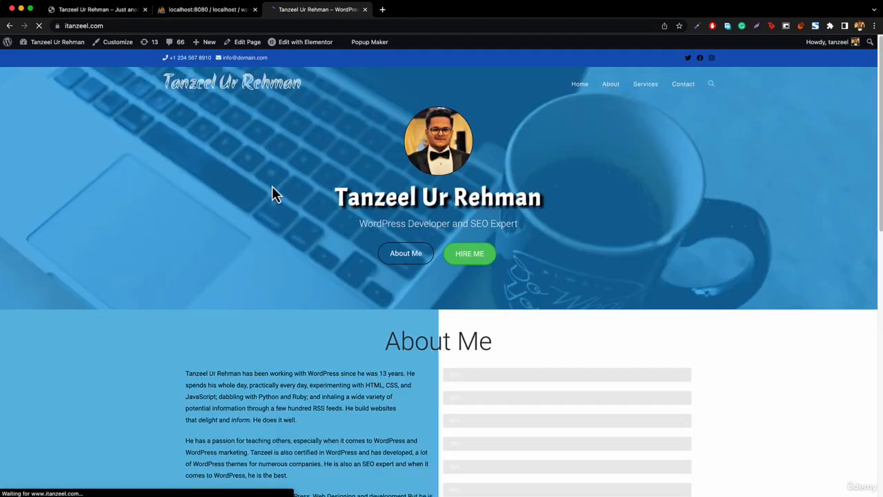
left_click(107, 10)
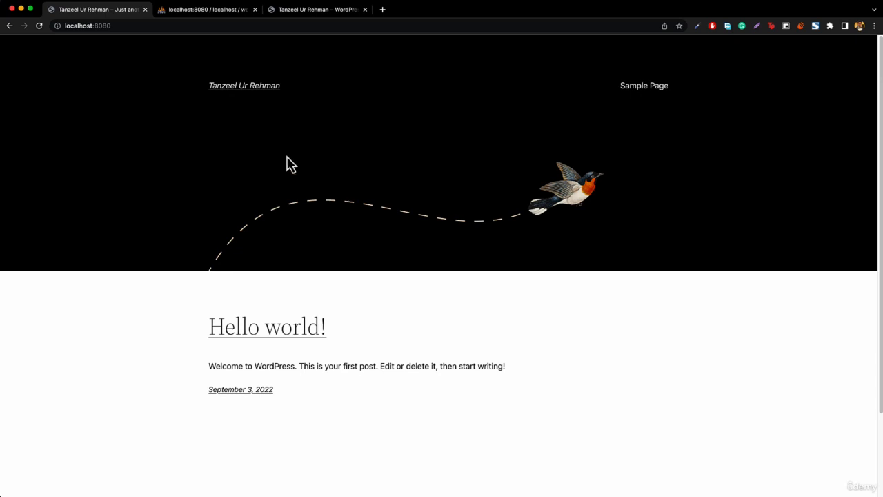
- Go to localhost:8080/wp-admin to reach the local site's login page
left_click(145, 26)
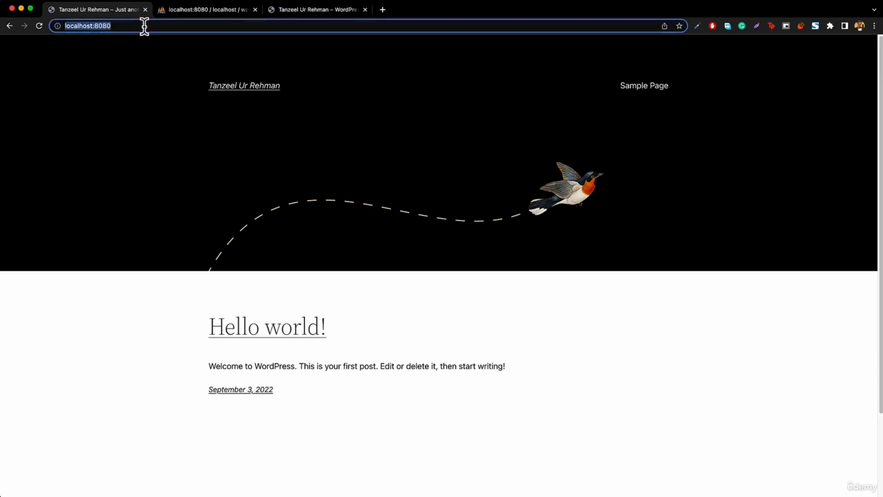
left_click(155, 27)
type("/")
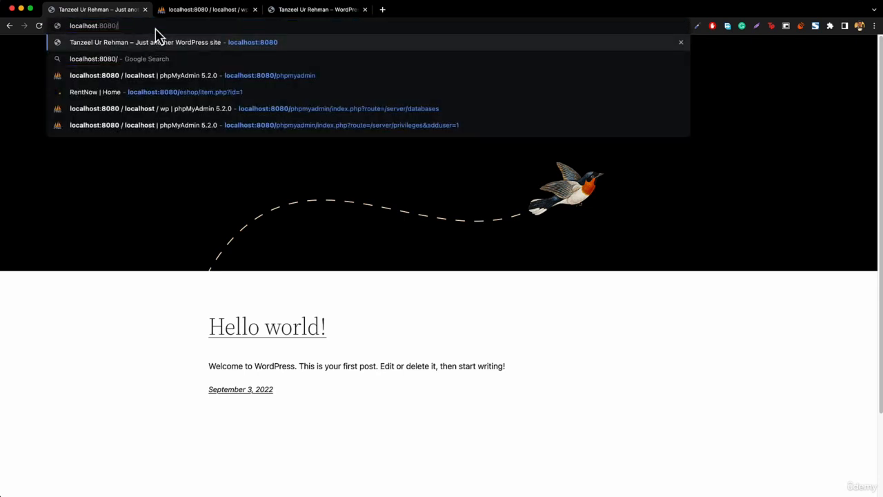
type("wp")
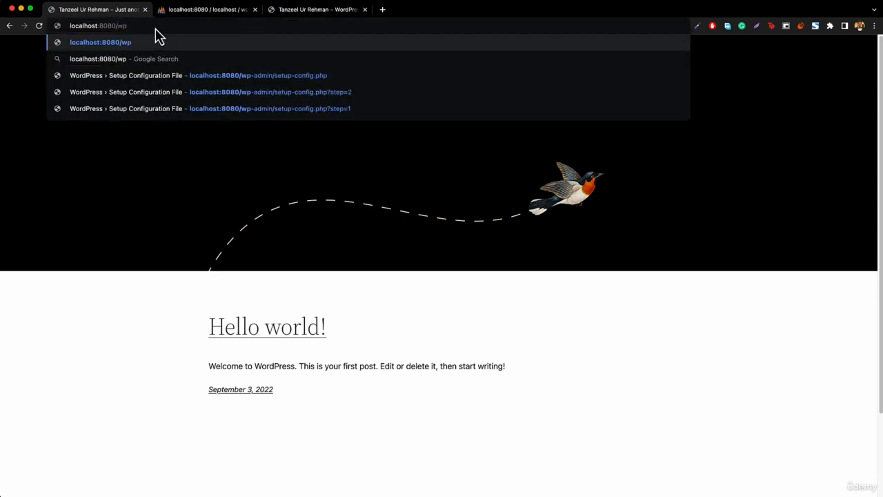
type("-admi")
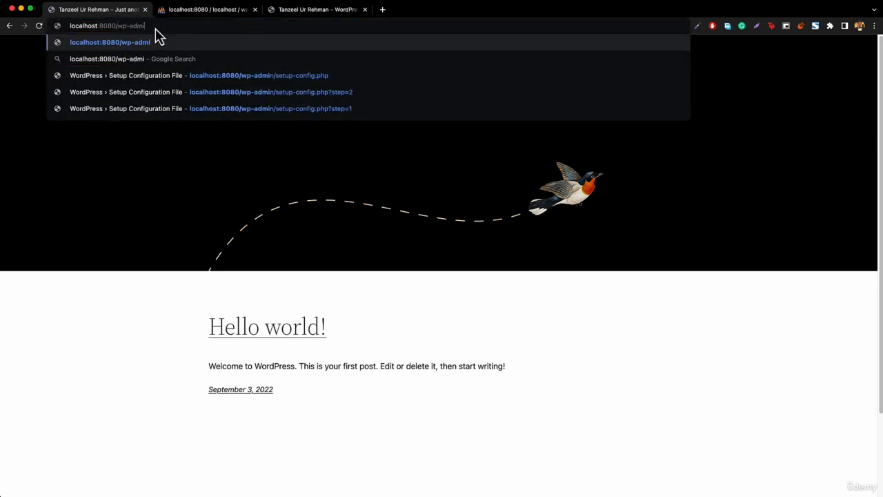
type("n")
key("Return")
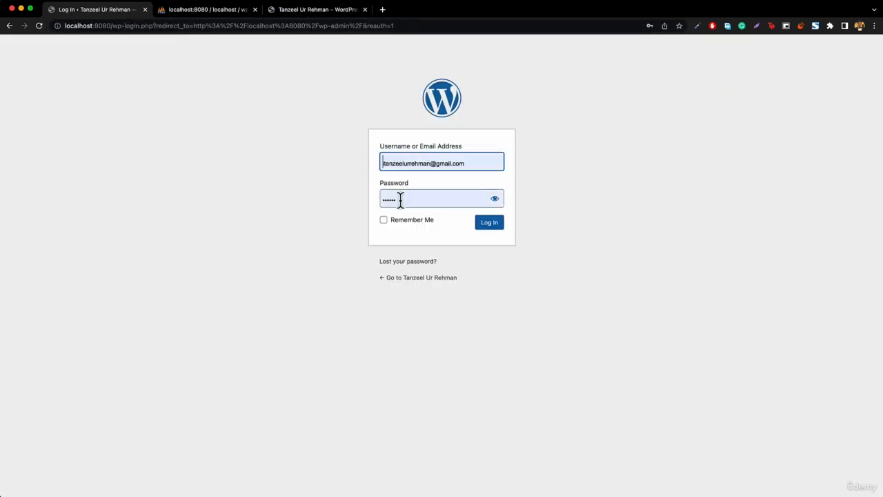
- Log in with the new admin username and password, then dismiss the save-password prompt
left_click(429, 164)
type("tanzeel")
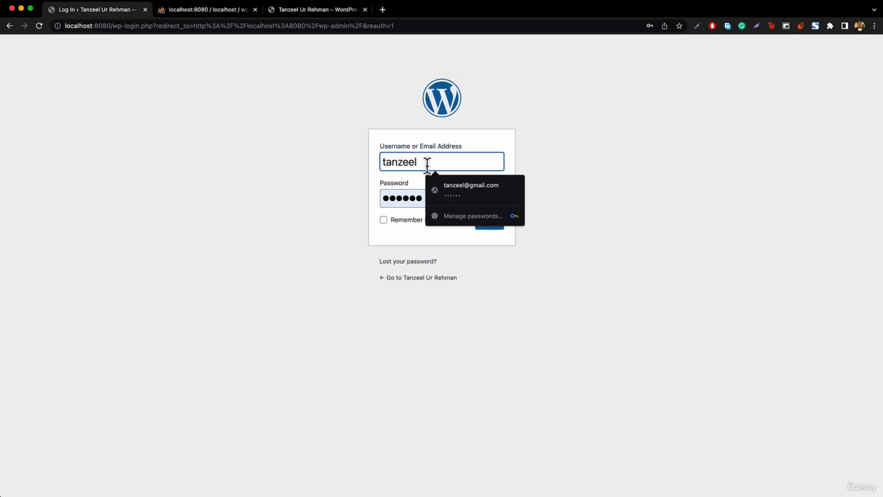
left_click(410, 198)
left_click(494, 198)
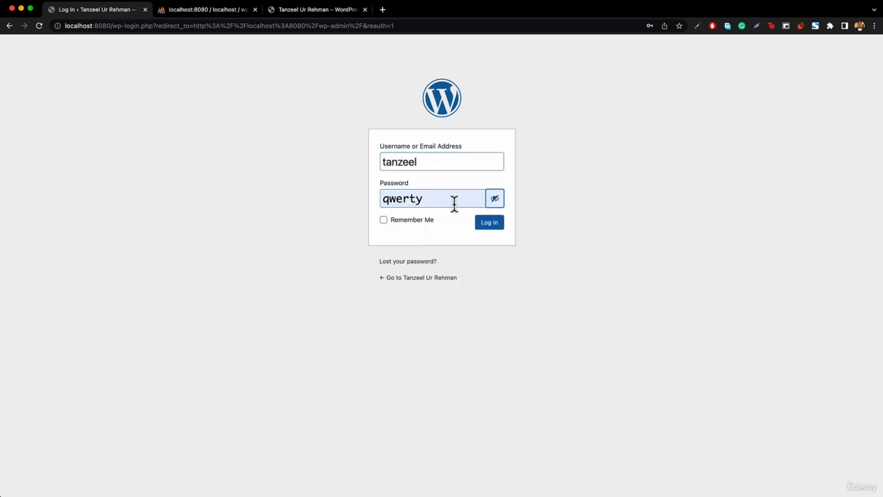
double_click(450, 200)
type("asdf")
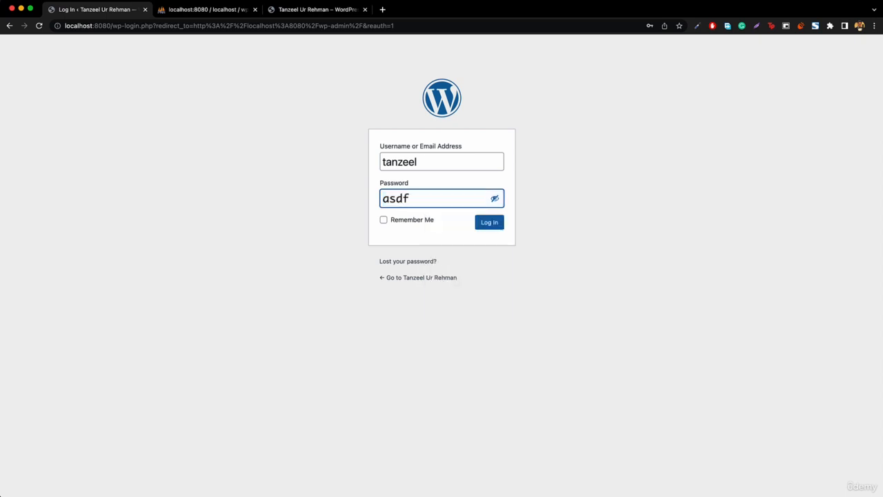
type("gh")
left_click(490, 227)
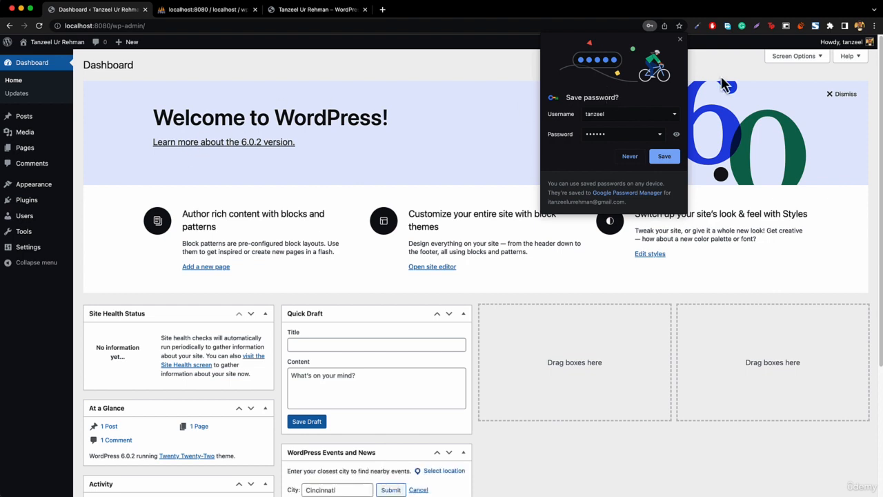
left_click(679, 39)
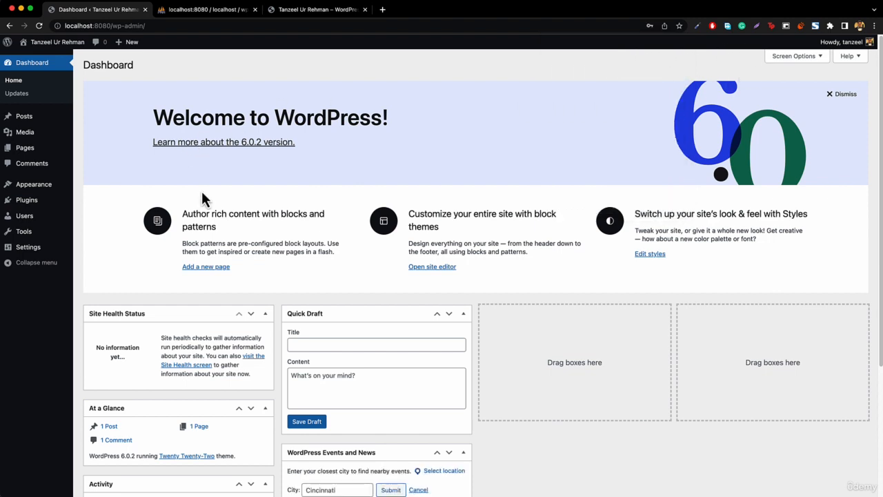